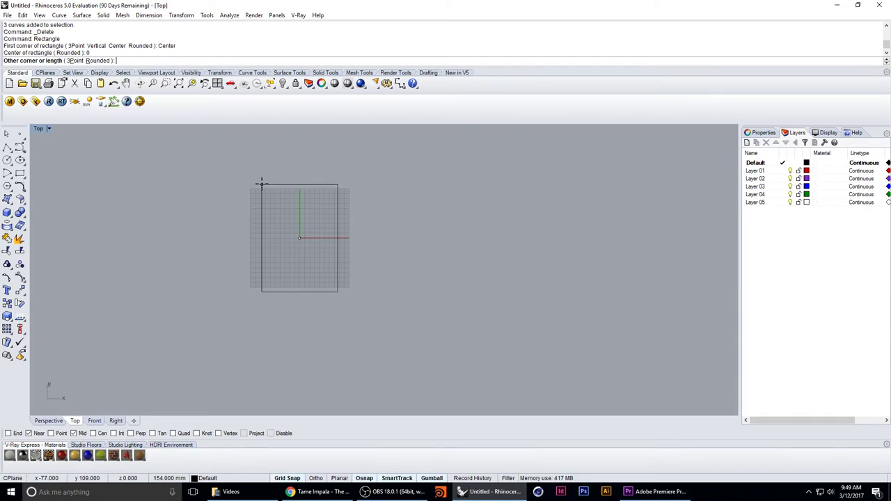
Finish the origin-centred rectangle at about 150 by 226 mm and draw a two-point circle using its lower edge as the diameter
{"action": "left_click", "coordinate": [262, 183]}
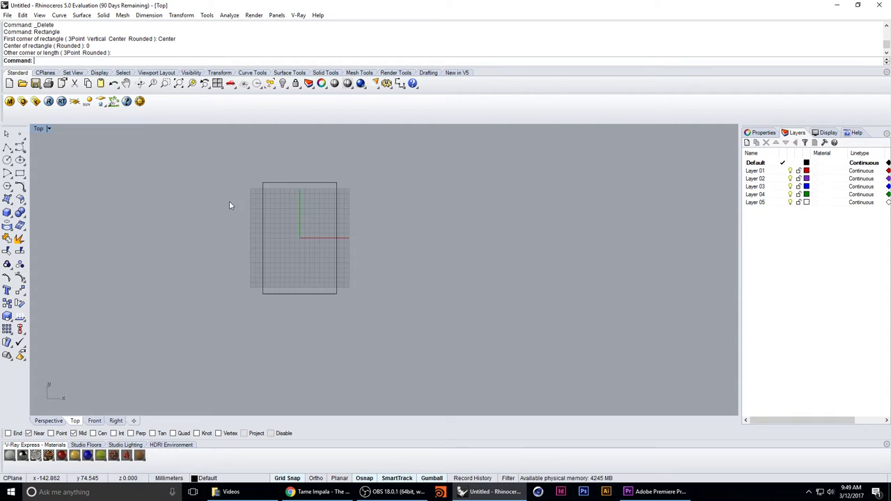
{"action": "scroll", "coordinate": [229, 201], "scroll_direction": "up", "scroll_amount": 2}
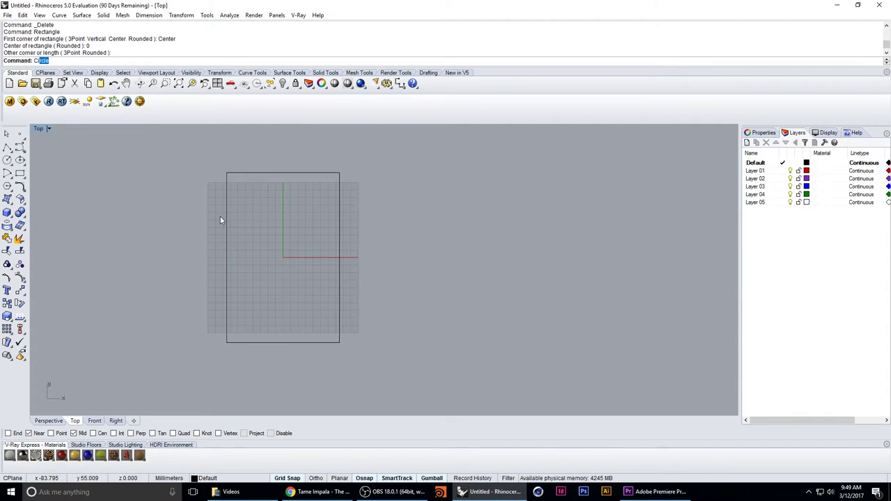
{"action": "type", "text": "C"}
{"action": "key", "text": "Return"}
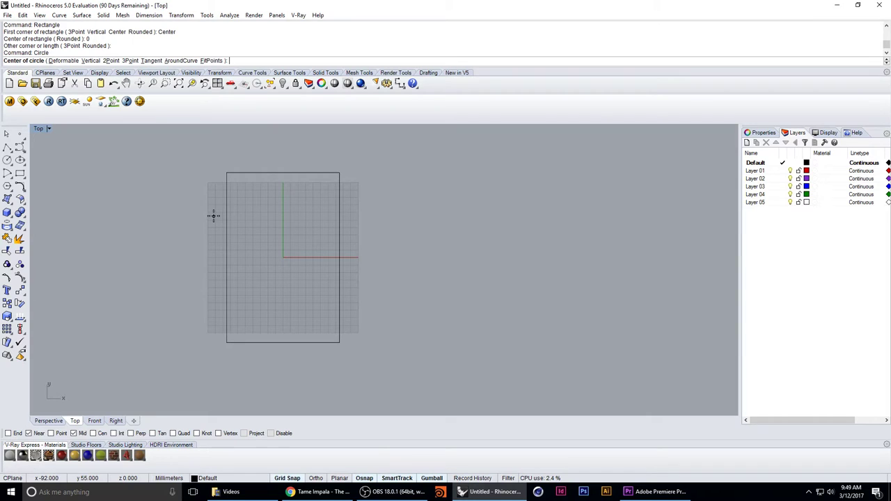
{"action": "left_click", "coordinate": [114, 61]}
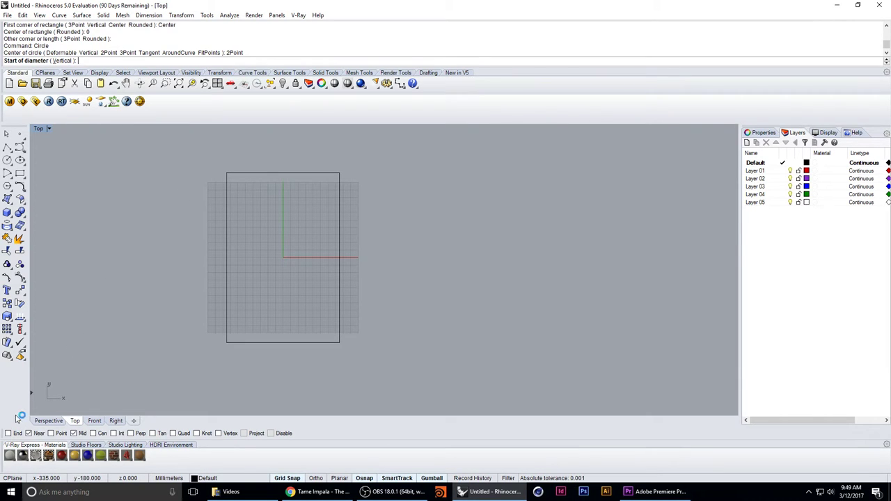
{"action": "left_click", "coordinate": [226, 342]}
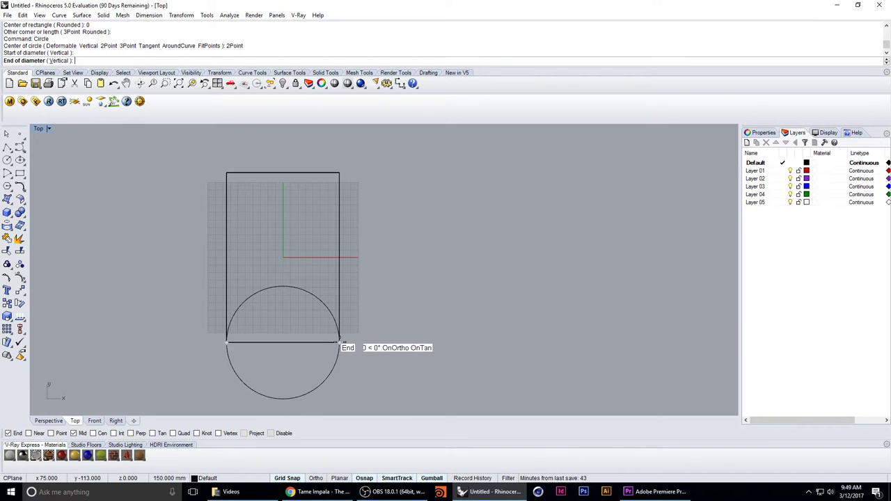
{"action": "left_click", "coordinate": [339, 341]}
Draw a small circle of about 9 mm radius on the vertical axis, about 78 mm above the rectangle's upper edge
{"action": "right_click_drag", "start_coordinate": [204, 231], "coordinate": [195, 252]}
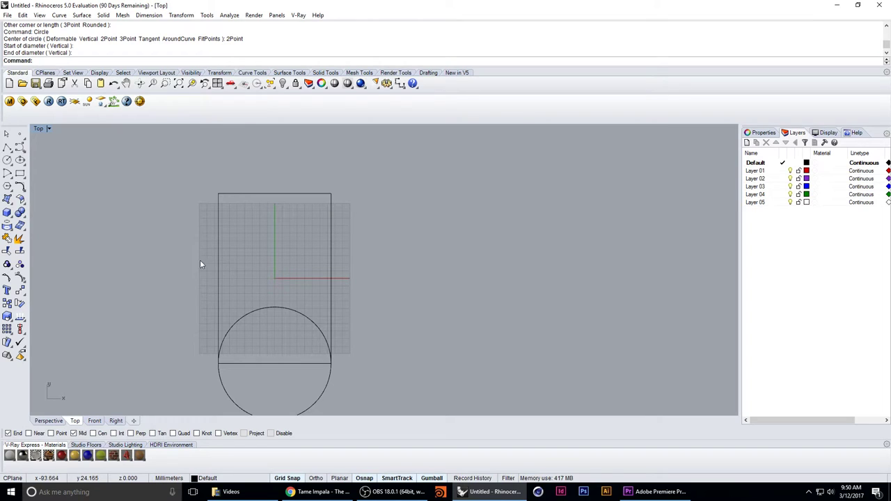
{"action": "right_click", "coordinate": [114, 278]}
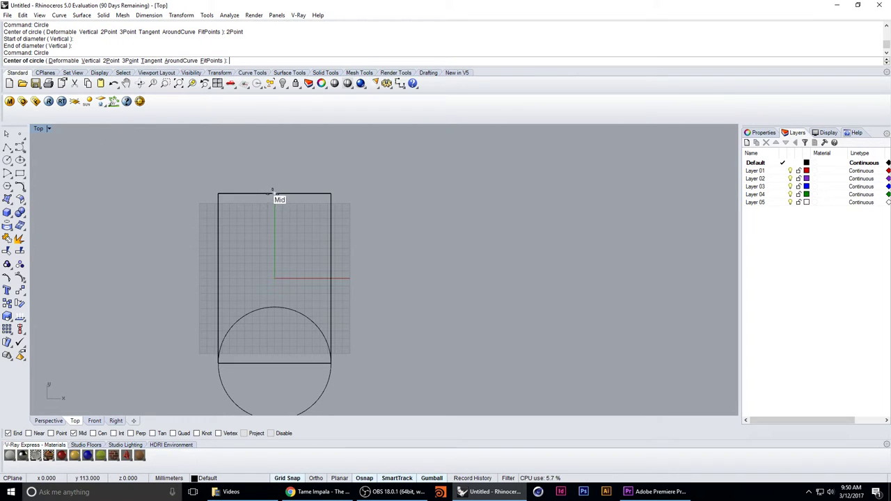
{"action": "right_click_drag", "start_coordinate": [272, 139], "coordinate": [272, 175]}
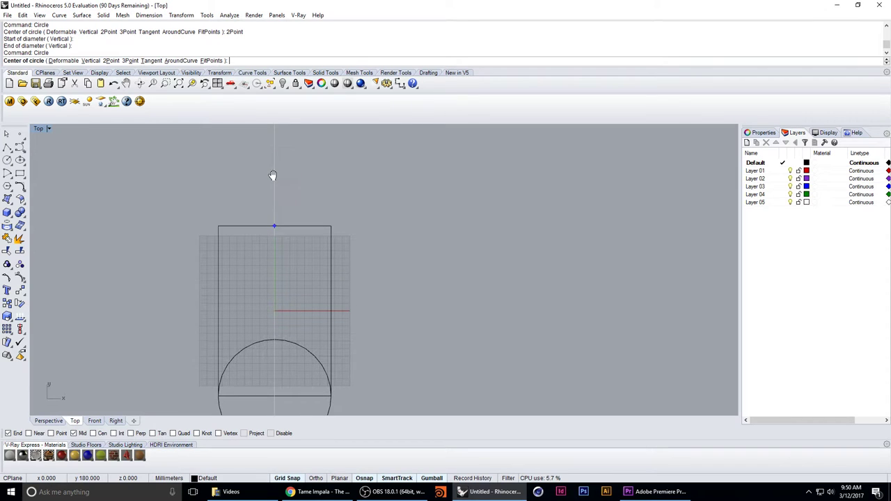
{"action": "left_click", "coordinate": [274, 166]}
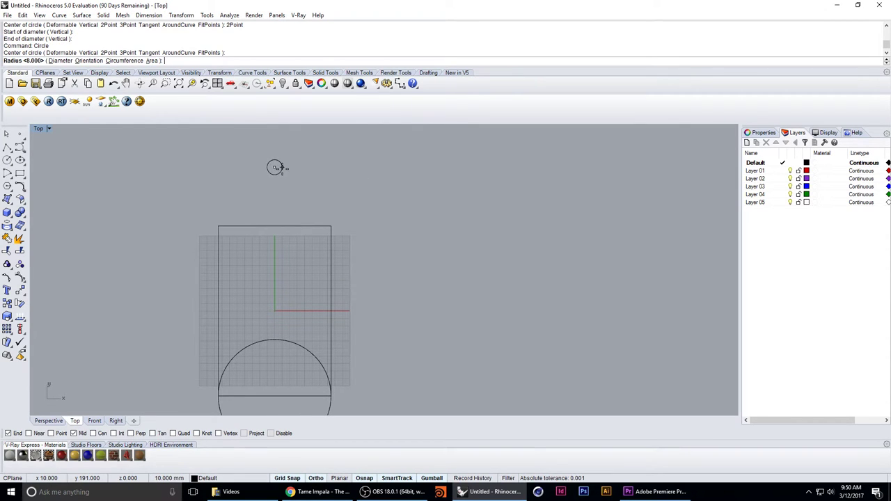
{"action": "left_click", "coordinate": [281, 168]}
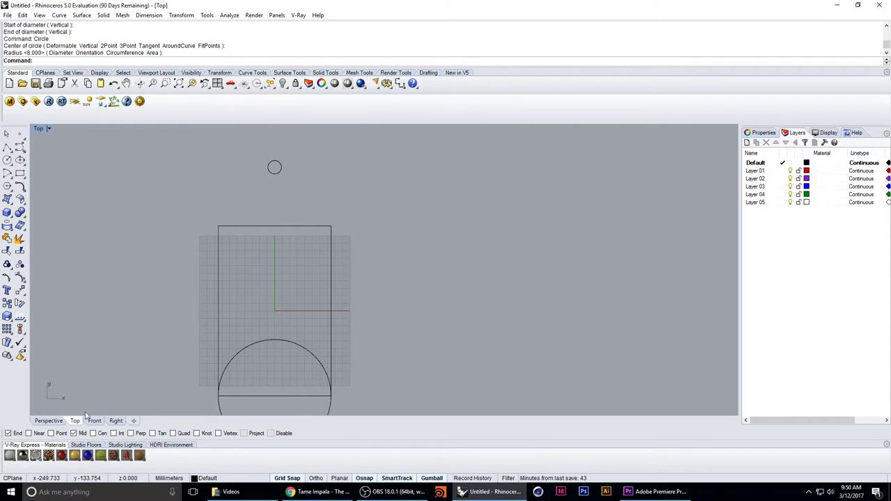
With Near snapping on instead of End, draw an arc tangent to the small circle and the rectangle's right side, keeping the segment between them
{"action": "left_click", "coordinate": [18, 433]}
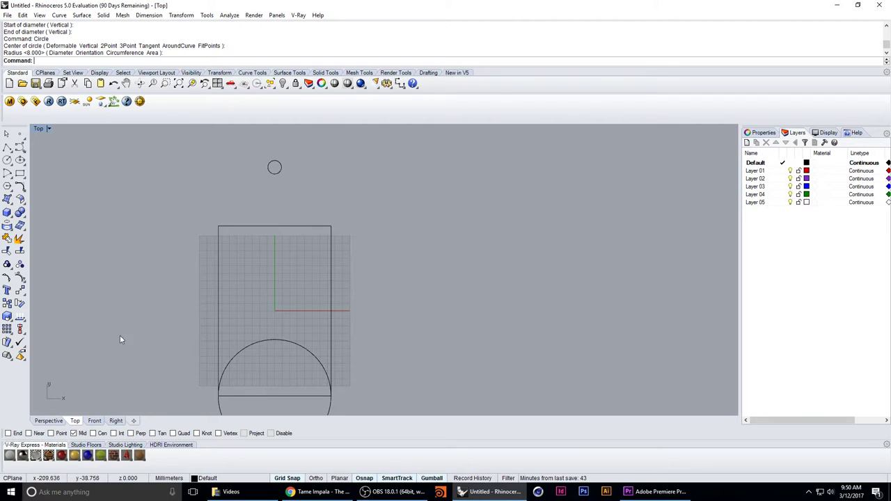
{"action": "left_click", "coordinate": [32, 433]}
{"action": "key", "text": "Return"}
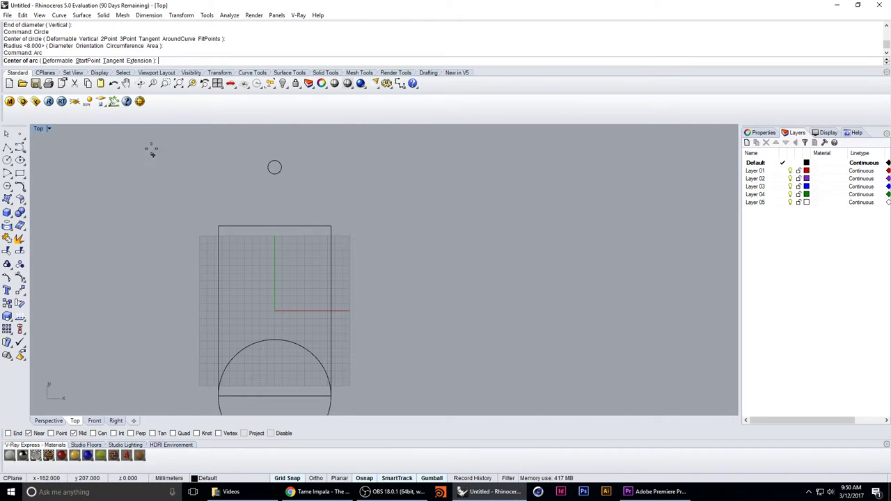
{"action": "left_click", "coordinate": [117, 60]}
{"action": "scroll", "coordinate": [274, 165], "scroll_direction": "up", "scroll_amount": 4}
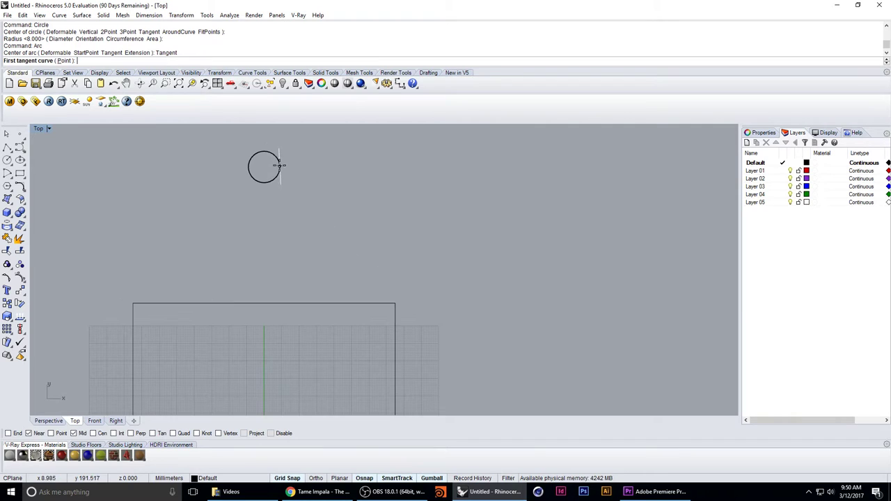
{"action": "left_click", "coordinate": [276, 158]}
{"action": "scroll", "coordinate": [390, 381], "scroll_direction": "down", "scroll_amount": 4}
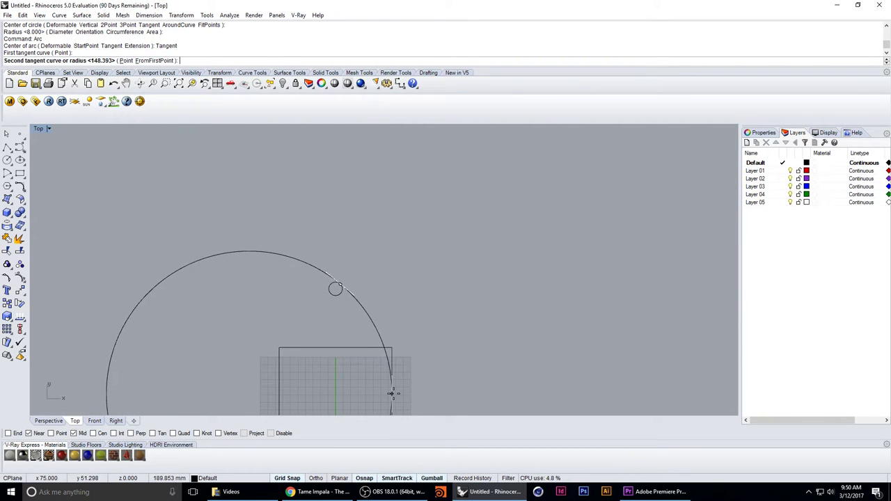
{"action": "left_click", "coordinate": [392, 383]}
{"action": "right_click_drag", "start_coordinate": [399, 383], "coordinate": [337, 324]}
{"action": "left_click", "coordinate": [306, 313]}
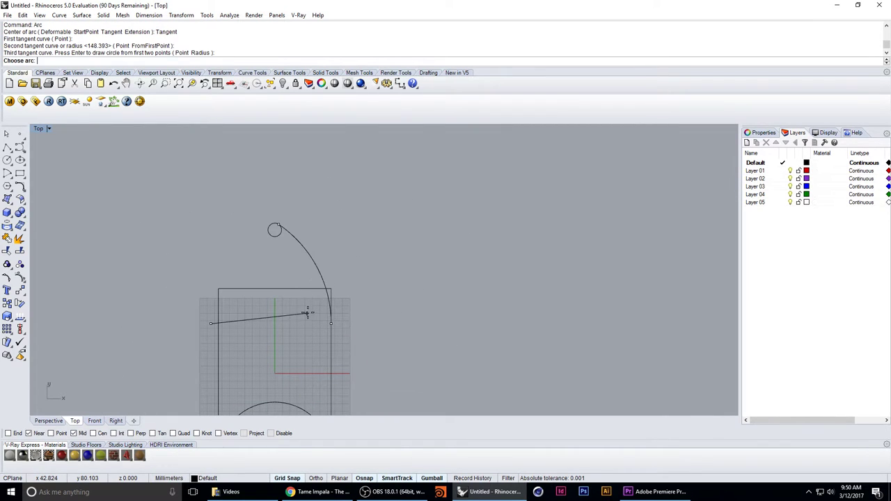
{"action": "left_click", "coordinate": [338, 243]}
Mirror a copy of the tangent arc to the left side across a vertical line through the origin
{"action": "left_click", "coordinate": [313, 262]}
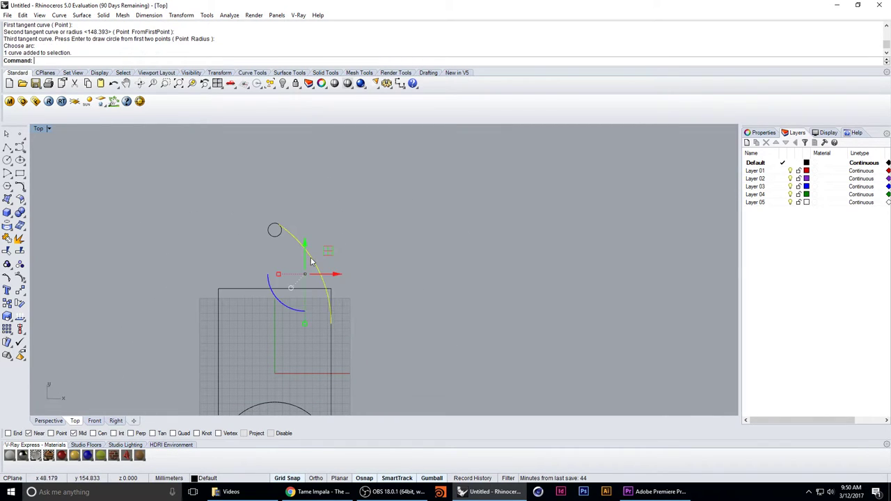
{"action": "type", "text": "Mi"}
{"action": "key", "text": "Return"}
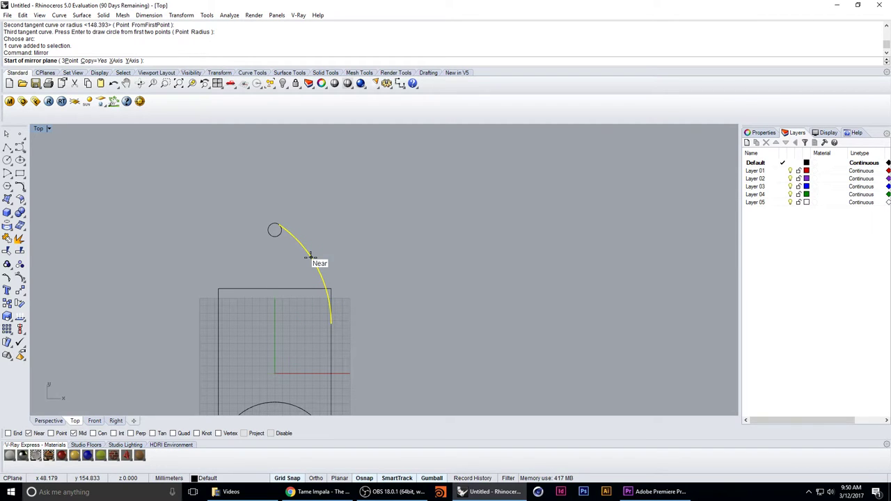
{"action": "type", "text": "0"}
{"action": "key", "text": "Return"}
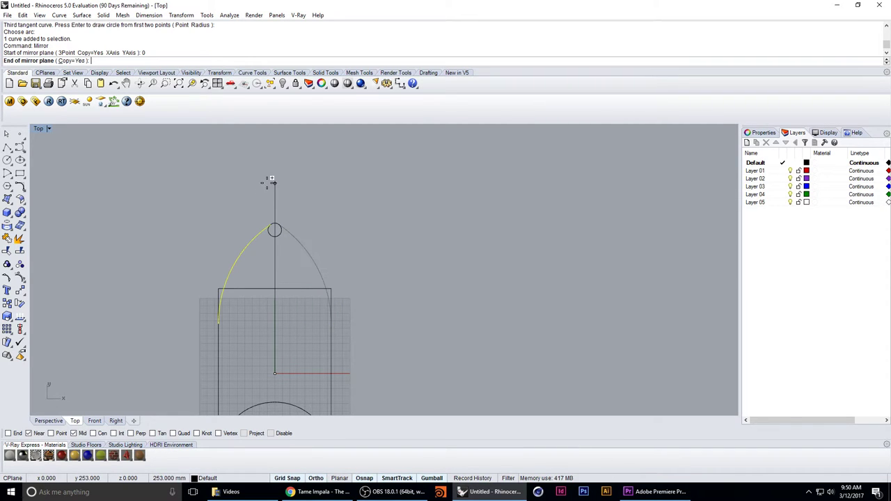
{"action": "left_click", "coordinate": [272, 180]}
Trim the overlapping inner parts of both circles and the rectangle's upper corners and horizontal edges, leaving only the boat-shaped outline
{"action": "key", "text": "ctrl+a"}
{"action": "scroll", "coordinate": [346, 264], "scroll_direction": "down", "scroll_amount": 2}
{"action": "right_click_drag", "start_coordinate": [346, 265], "coordinate": [372, 202]}
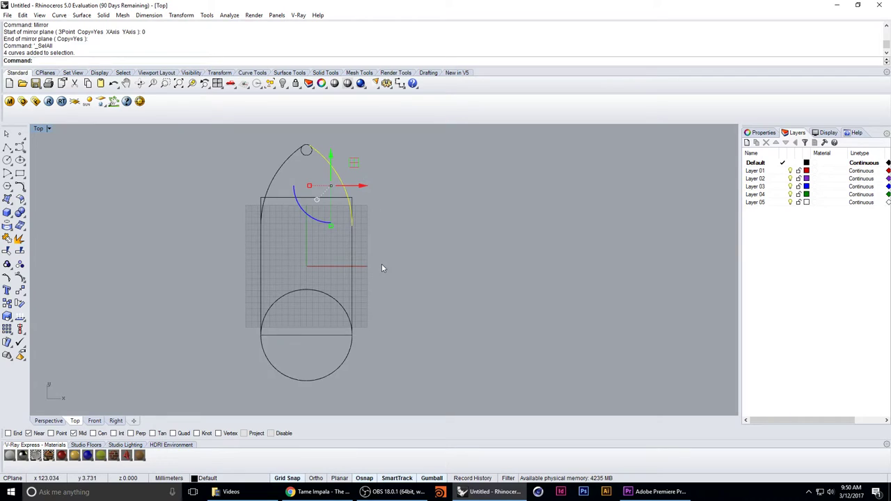
{"action": "type", "text": "Trim"}
{"action": "key", "text": "Return"}
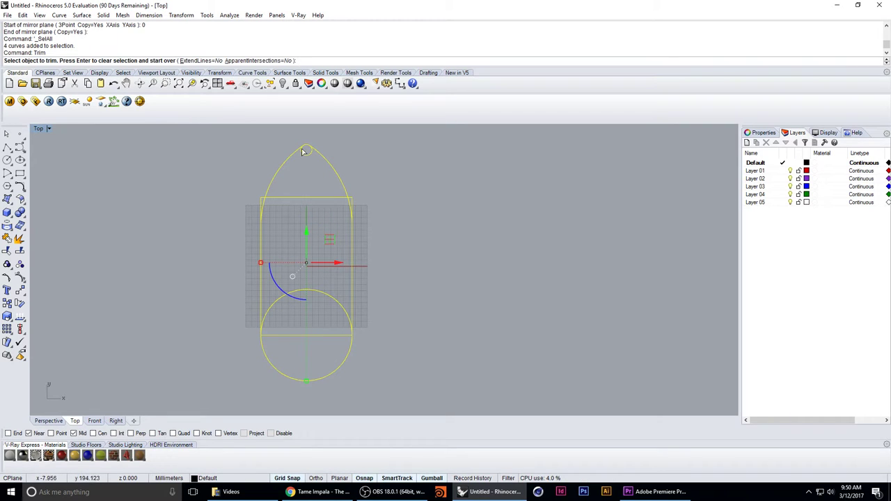
{"action": "left_click", "coordinate": [303, 151]}
{"action": "left_click", "coordinate": [288, 199]}
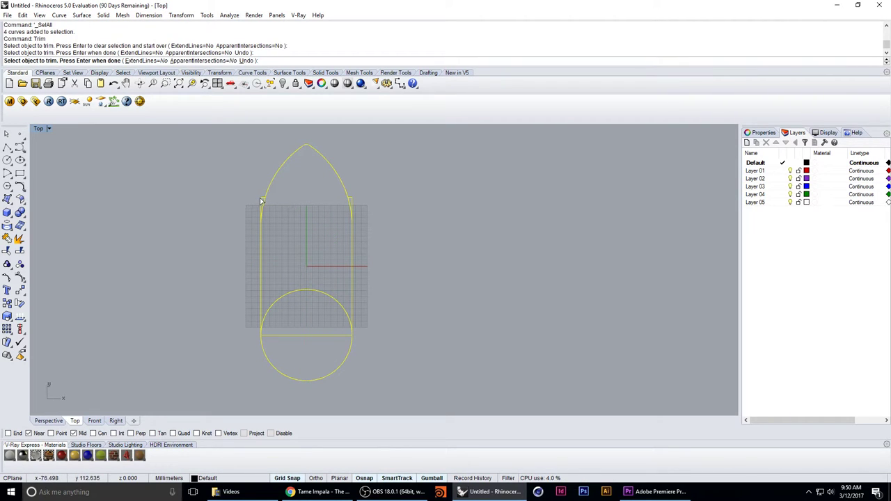
{"action": "left_click", "coordinate": [261, 201]}
{"action": "left_click", "coordinate": [354, 206]}
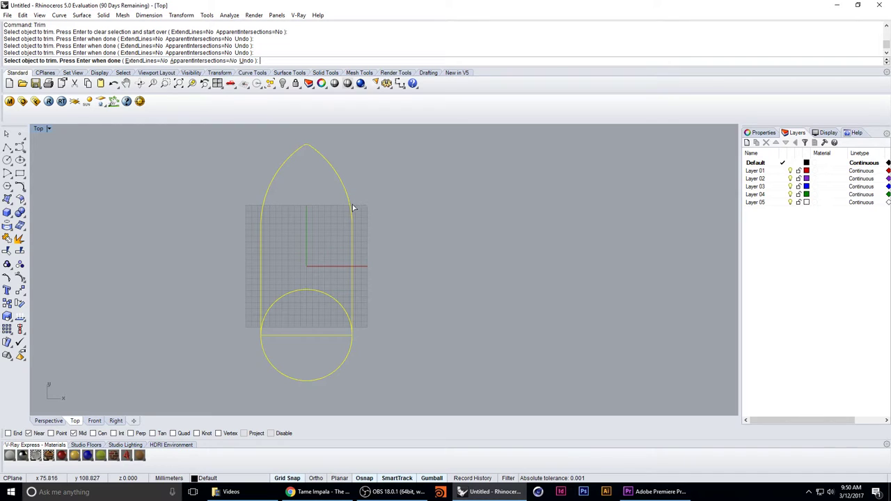
{"action": "left_click", "coordinate": [313, 291]}
{"action": "left_click", "coordinate": [311, 336]}
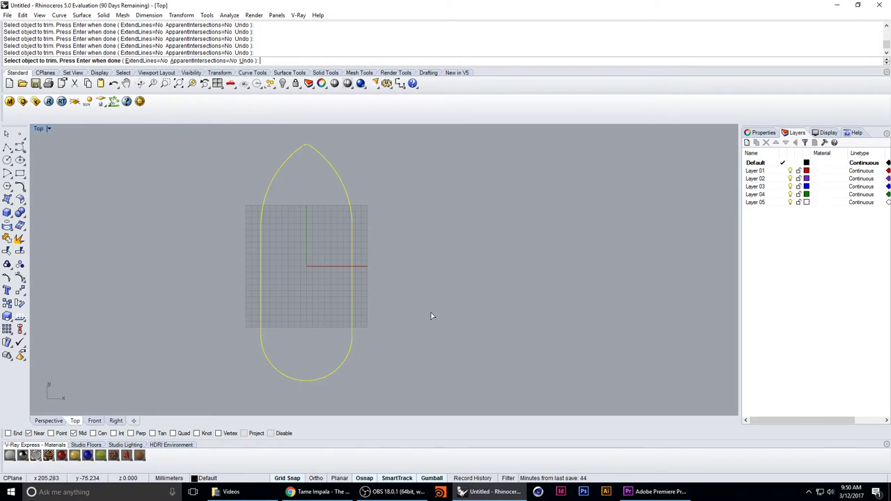
{"action": "key", "text": "Return"}
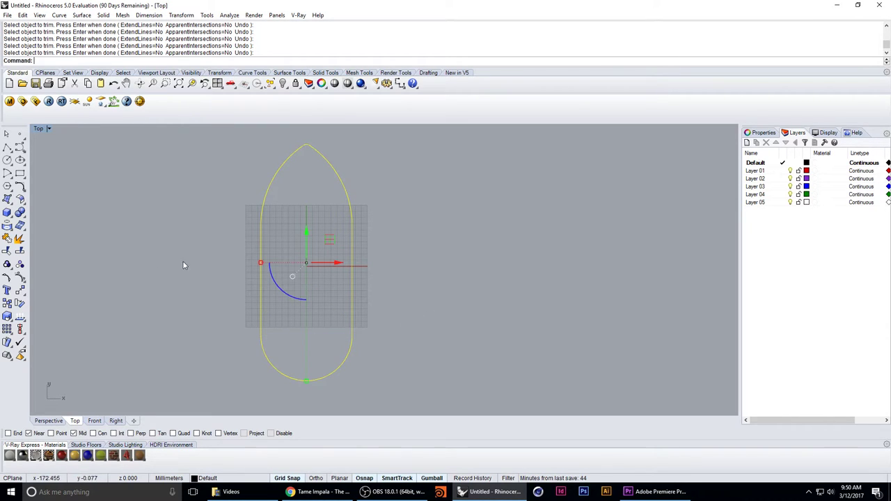
Join the trimmed curves into one closed outline and select it
{"action": "left_click", "coordinate": [7, 240]}
{"action": "left_click", "coordinate": [389, 295]}
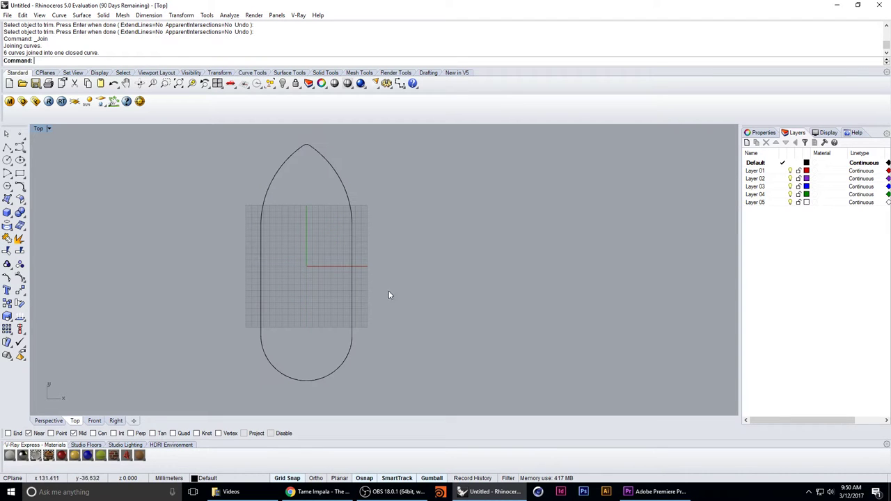
{"action": "left_click_drag", "start_coordinate": [330, 324], "coordinate": [328, 325]}
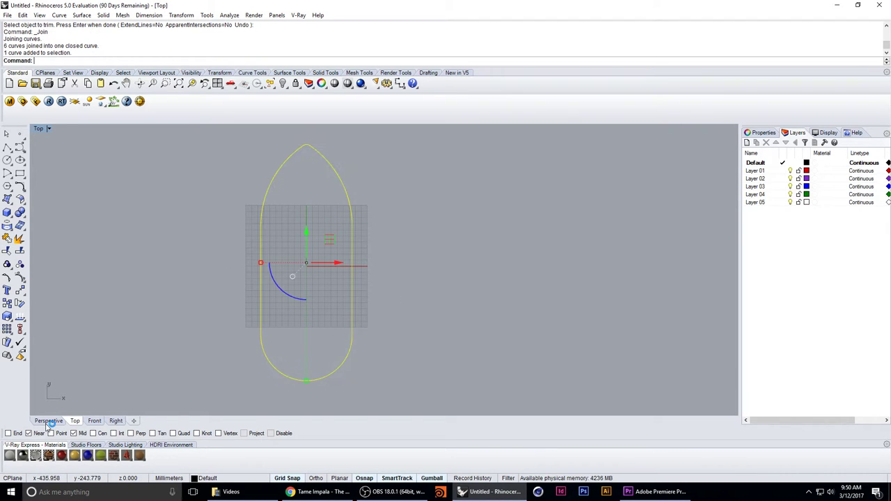
{"action": "left_click", "coordinate": [47, 422]}
{"action": "right_click_drag", "start_coordinate": [91, 401], "coordinate": [289, 243]}
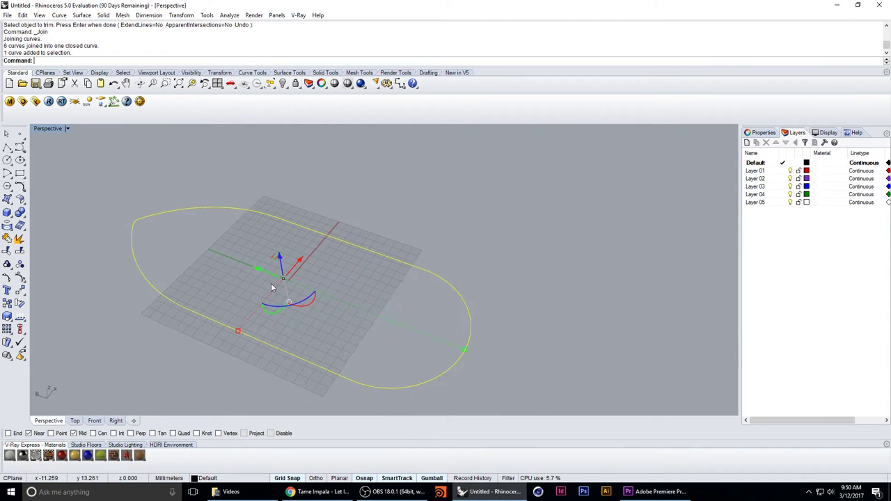
{"action": "right_click_drag", "start_coordinate": [272, 287], "coordinate": [319, 283]}
{"action": "type", "text": "eCrv"}
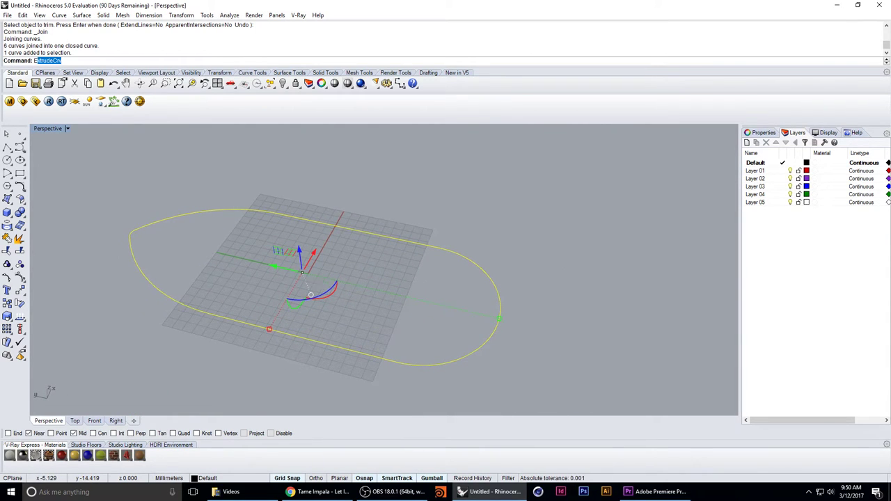
{"action": "key", "text": "Return"}
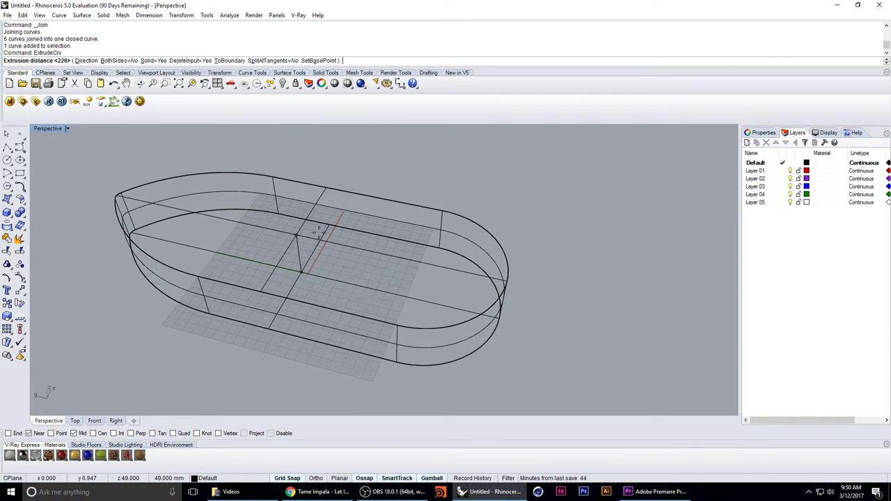
{"action": "key", "text": "Escape"}
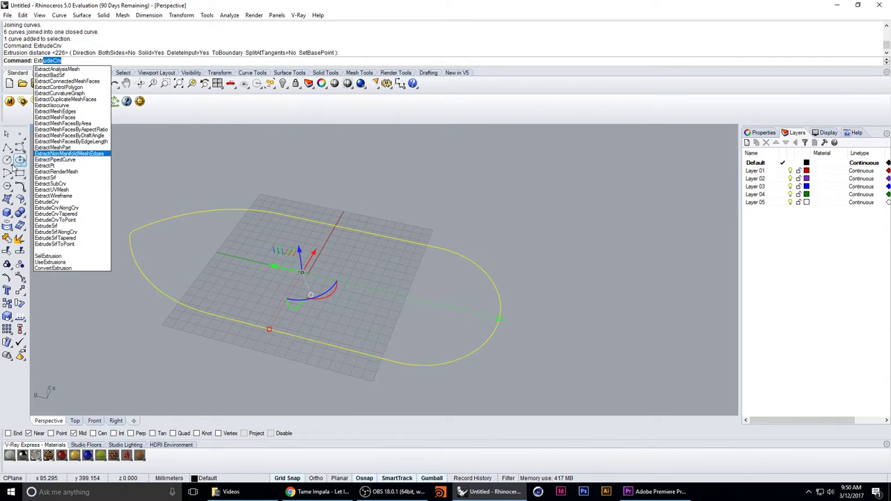
Extrude the outline upward about 115 mm as a tapered solid with the 10-degree draft angle flipped outward, and return to the perspective view
{"action": "left_click", "coordinate": [73, 214]}
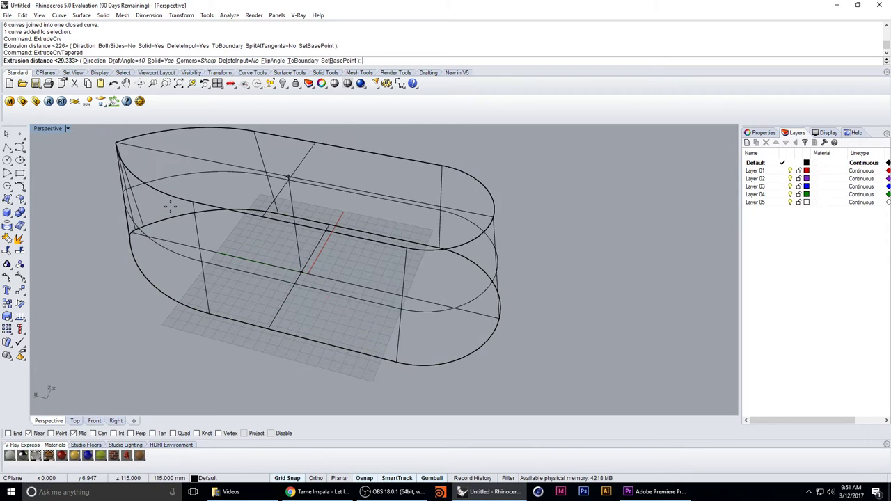
{"action": "left_click", "coordinate": [116, 421]}
{"action": "scroll", "coordinate": [292, 306], "scroll_direction": "down", "scroll_amount": 5}
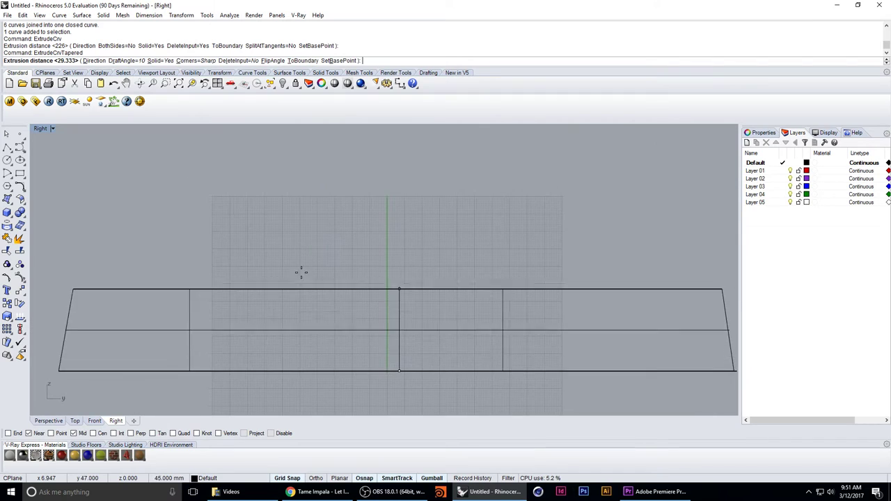
{"action": "left_click", "coordinate": [273, 60]}
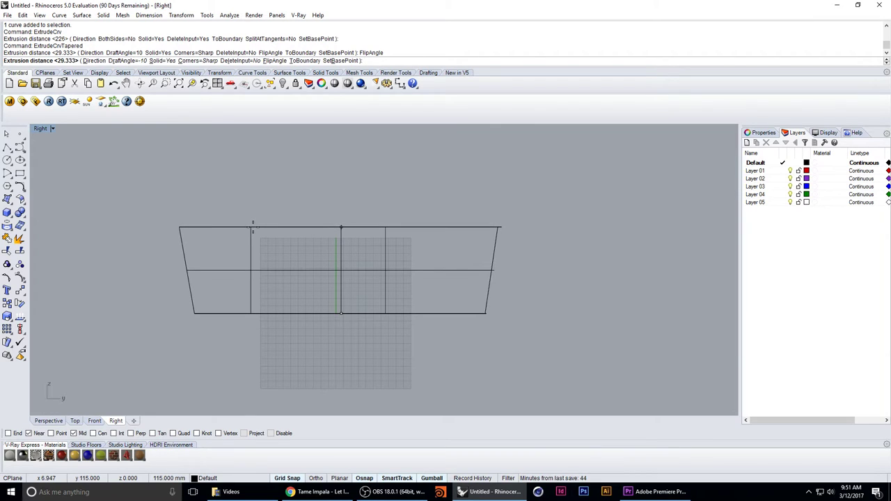
{"action": "left_click", "coordinate": [253, 227]}
{"action": "left_click", "coordinate": [125, 295]}
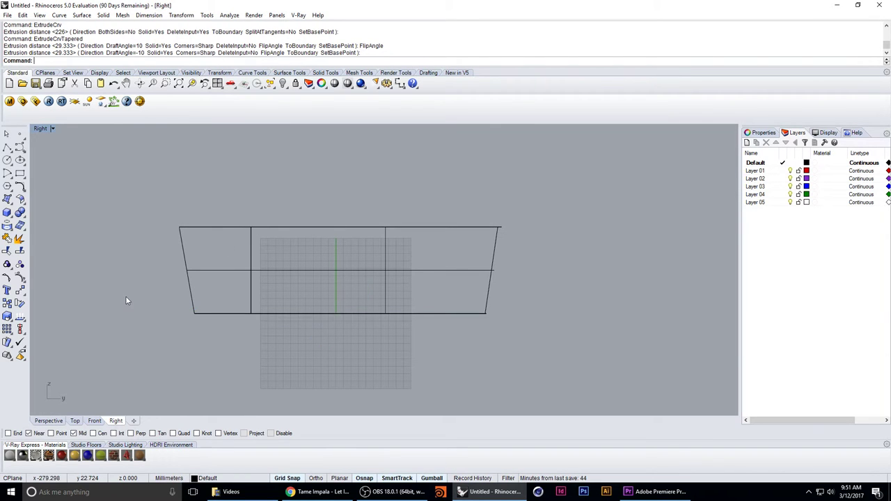
{"action": "left_click", "coordinate": [51, 421]}
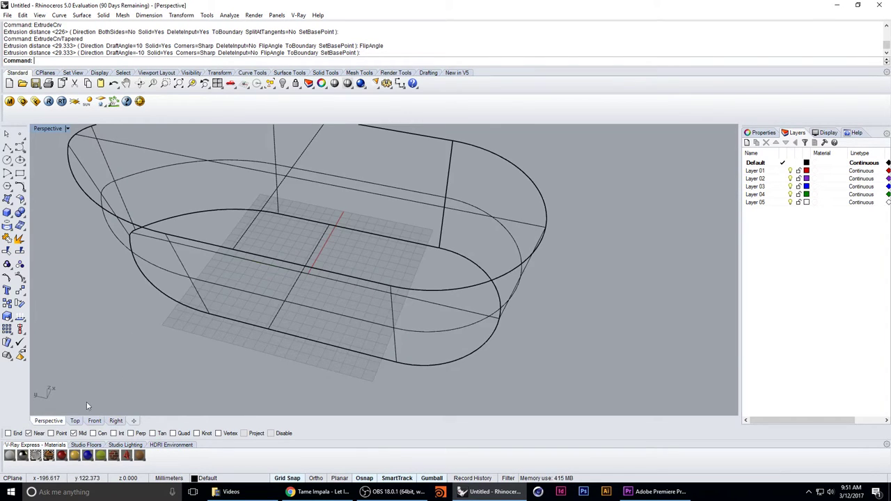
Move the hull's closed base outline curve onto Layer 04
{"action": "left_click", "coordinate": [224, 319]}
{"action": "left_click", "coordinate": [248, 341]}
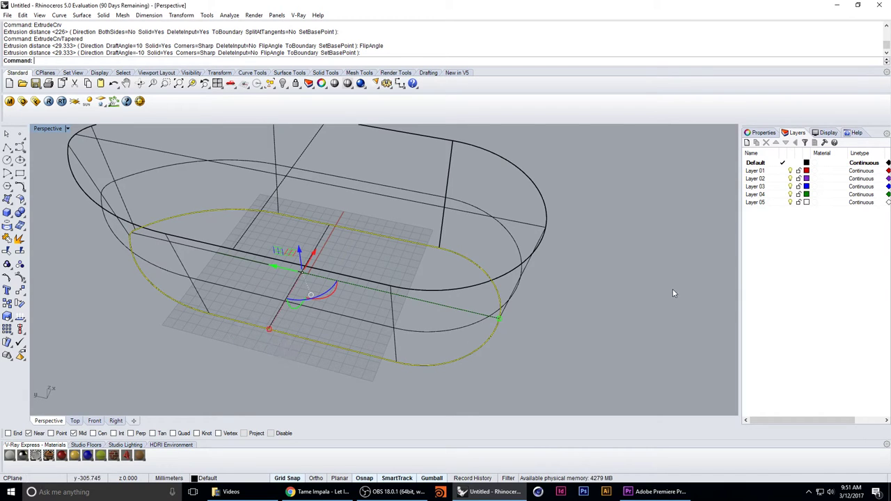
{"action": "right_click", "coordinate": [762, 197]}
{"action": "left_click", "coordinate": [793, 356]}
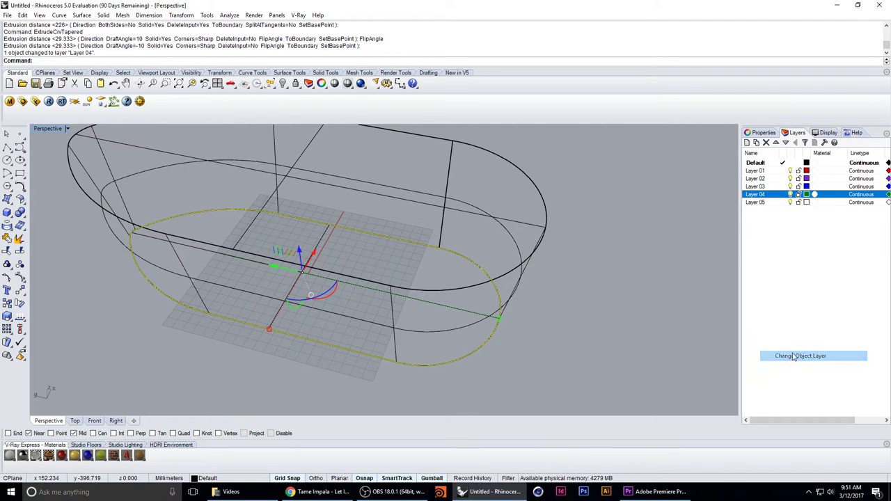
{"action": "key", "text": "Escape"}
Rename Layer 04 as "curves"
{"action": "left_click", "coordinate": [755, 195]}
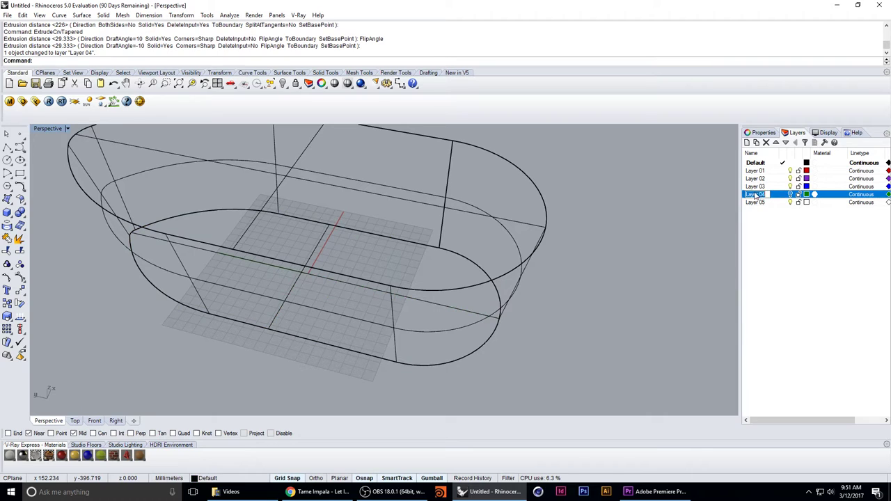
{"action": "left_click", "coordinate": [756, 195]}
{"action": "type", "text": "cu"}
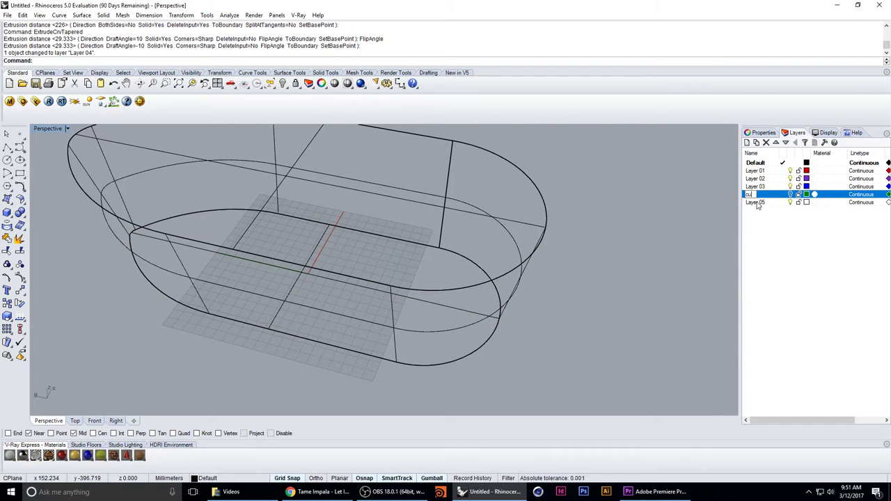
{"action": "type", "text": "rves"}
{"action": "key", "text": "Return"}
Show the perspective view in Ghosted display mode and view the hull from the side
{"action": "left_click", "coordinate": [66, 130]}
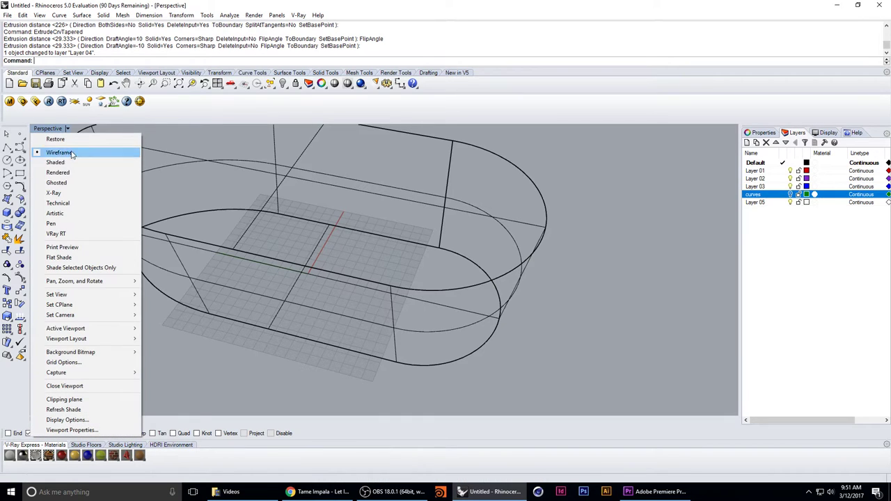
{"action": "left_click", "coordinate": [61, 182]}
{"action": "right_click_drag", "start_coordinate": [160, 264], "coordinate": [239, 271]}
{"action": "scroll", "coordinate": [223, 275], "scroll_direction": "down", "scroll_amount": 3}
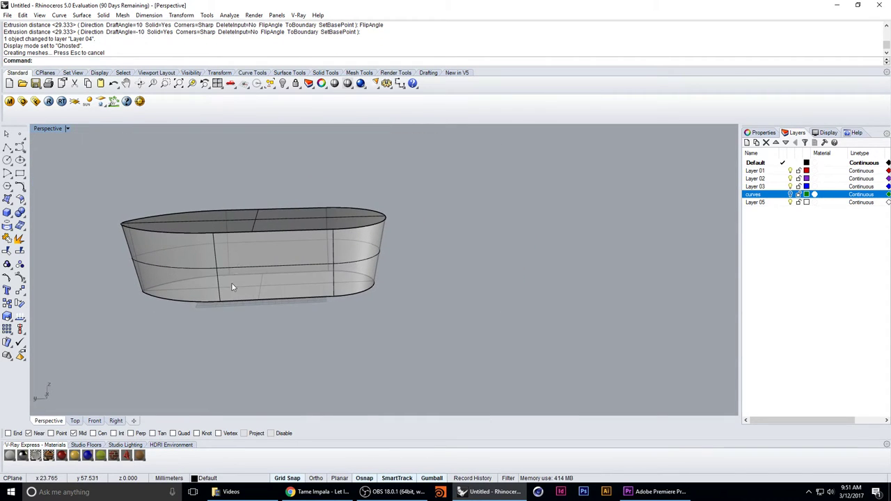
Draw a plane surface centred on the origin in the top view, about 374 by 554 mm, extending beyond the hull on every side
{"action": "left_click", "coordinate": [76, 422]}
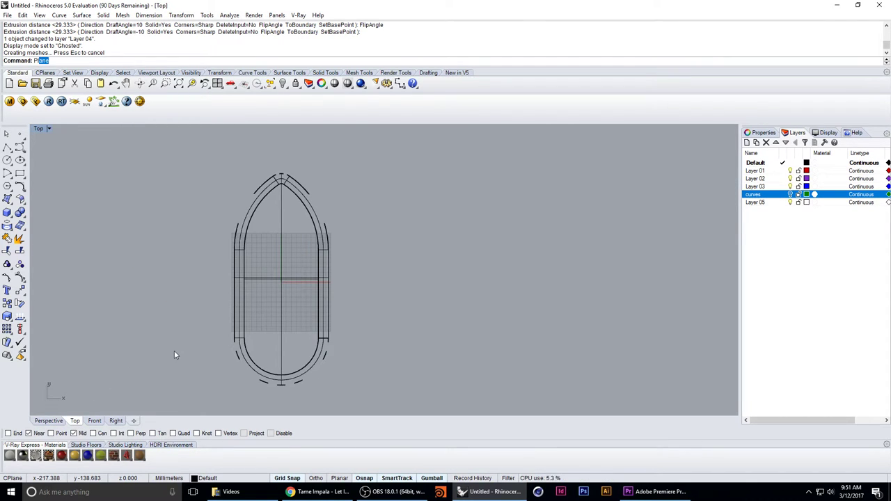
{"action": "key", "text": "Return"}
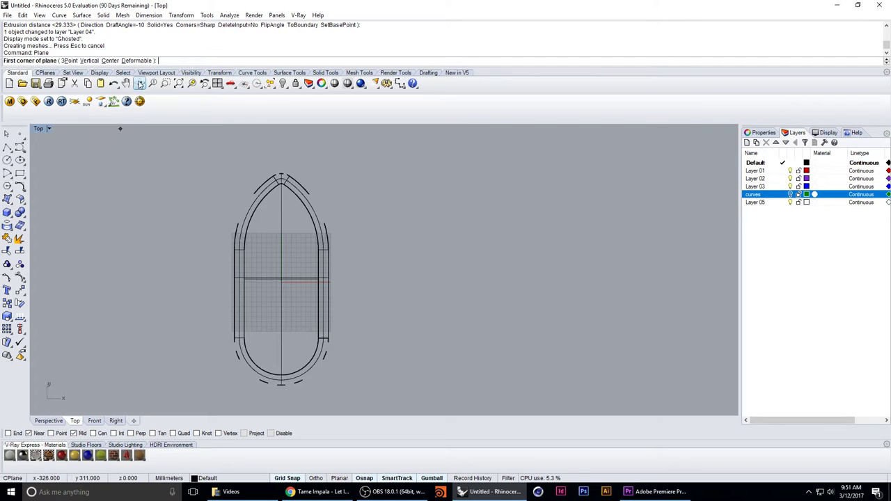
{"action": "left_click", "coordinate": [110, 60]}
{"action": "type", "text": "0"}
{"action": "key", "text": "Return"}
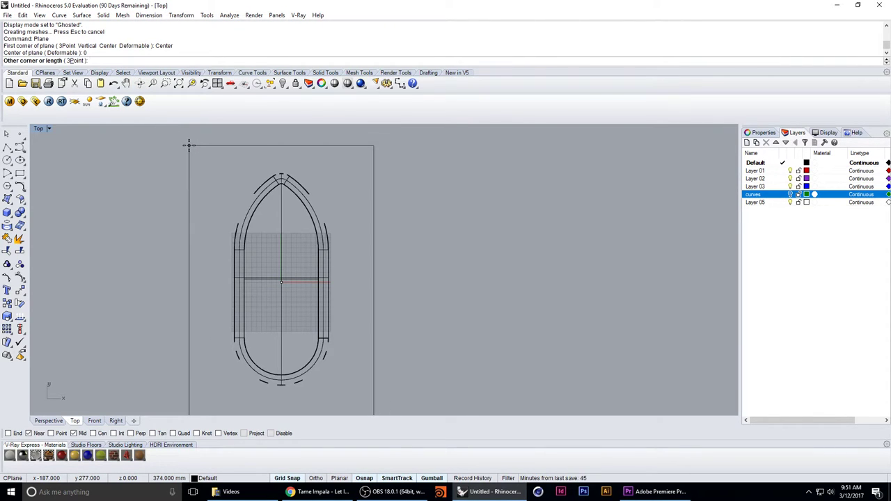
{"action": "left_click", "coordinate": [188, 144]}
Copy the plane about 28 mm straight up in the right view, starting from its end point
{"action": "left_click", "coordinate": [55, 420]}
{"action": "right_click_drag", "start_coordinate": [73, 392], "coordinate": [357, 380]}
{"action": "left_click", "coordinate": [339, 322]}
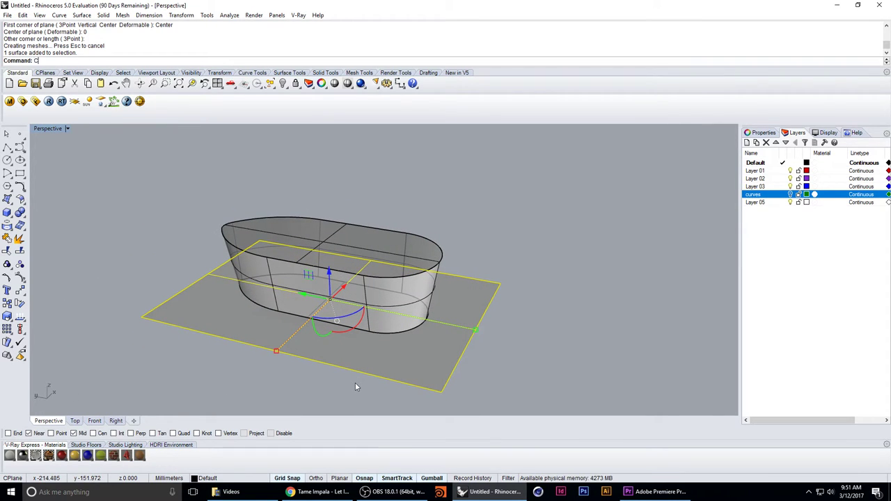
{"action": "type", "text": "Copy"}
{"action": "key", "text": "Return"}
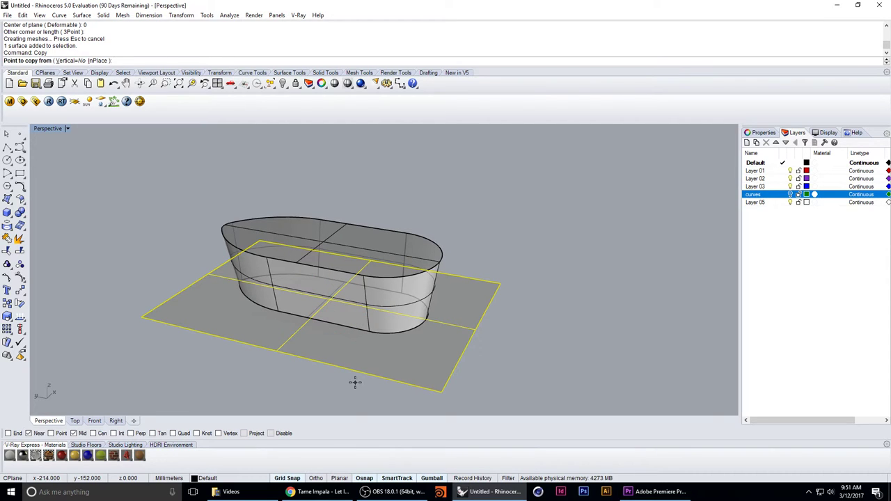
{"action": "left_click", "coordinate": [116, 420]}
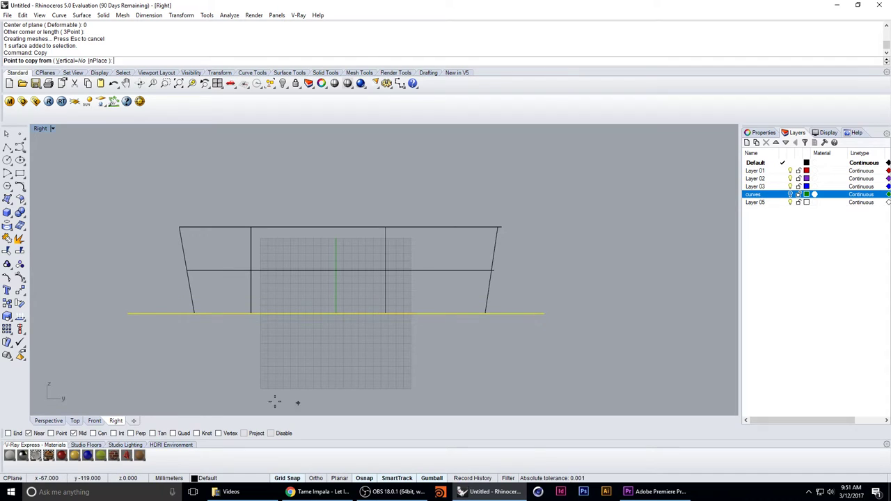
{"action": "left_click", "coordinate": [9, 434]}
{"action": "left_click", "coordinate": [544, 313]}
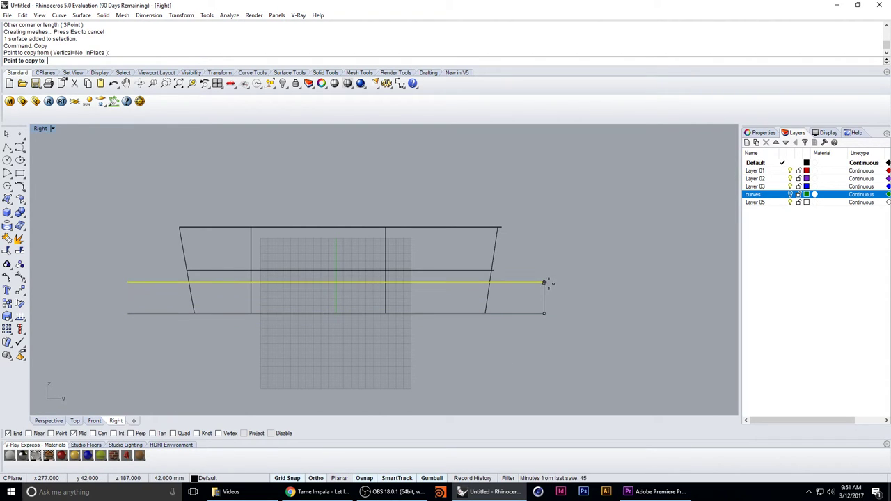
{"action": "left_click", "coordinate": [543, 292]}
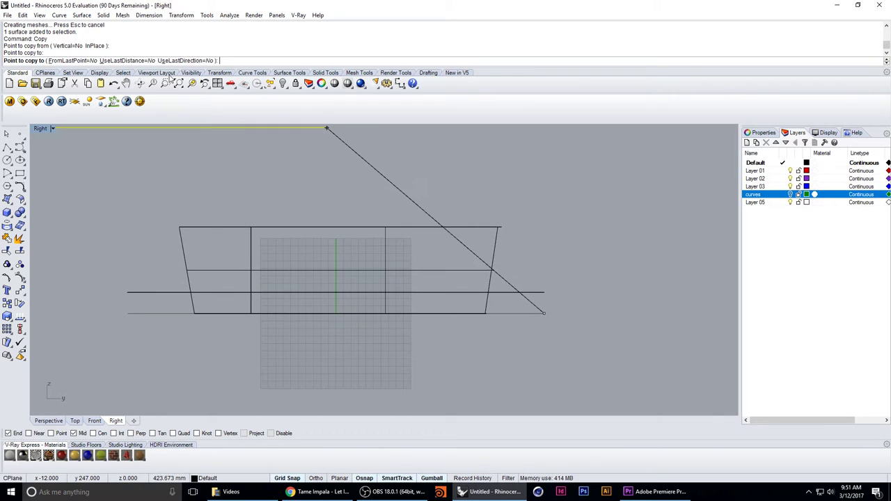
Add two more plane copies above, each placed from the last point with the same distance and direction
{"action": "left_click", "coordinate": [125, 61]}
{"action": "left_click", "coordinate": [90, 63]}
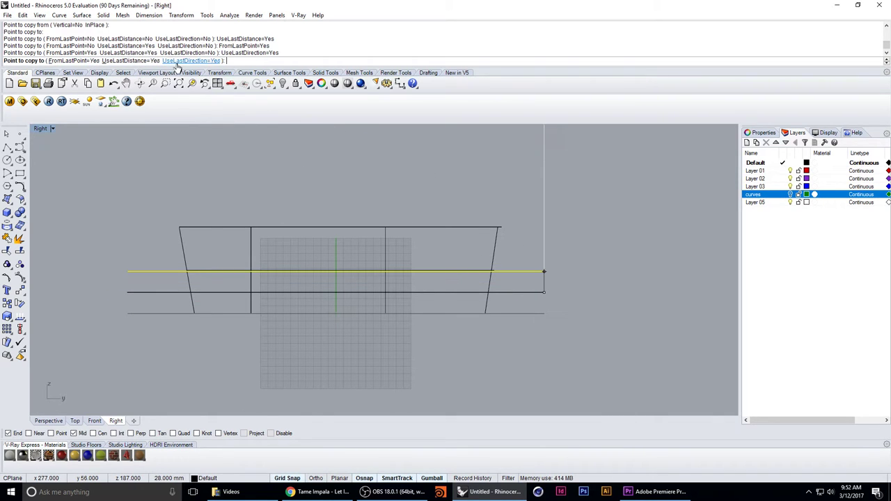
{"action": "left_click", "coordinate": [178, 61]}
{"action": "left_click", "coordinate": [549, 227]}
{"action": "left_click", "coordinate": [549, 230]}
{"action": "key", "text": "Return"}
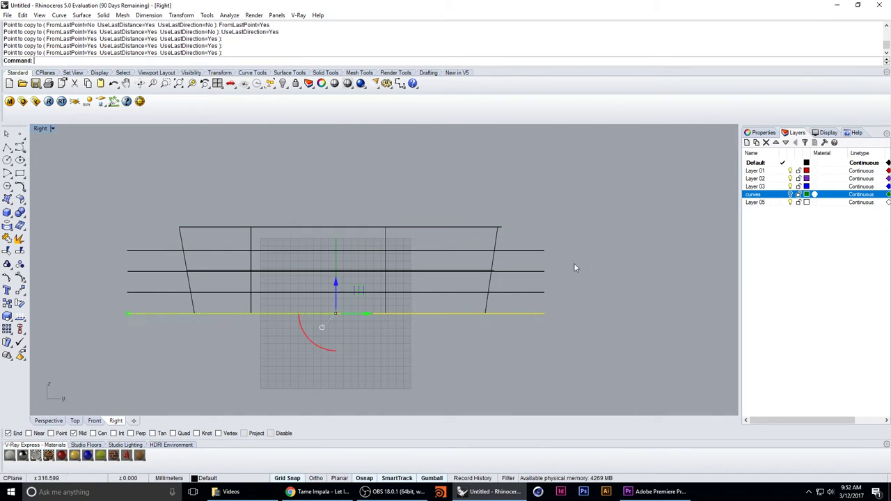
Scale all four planes vertically with Scale1D from the lowest one so the highest plane meets the hull's top edge at 115 mm
{"action": "key", "text": "Escape"}
{"action": "left_click_drag", "start_coordinate": [531, 245], "coordinate": [527, 236]}
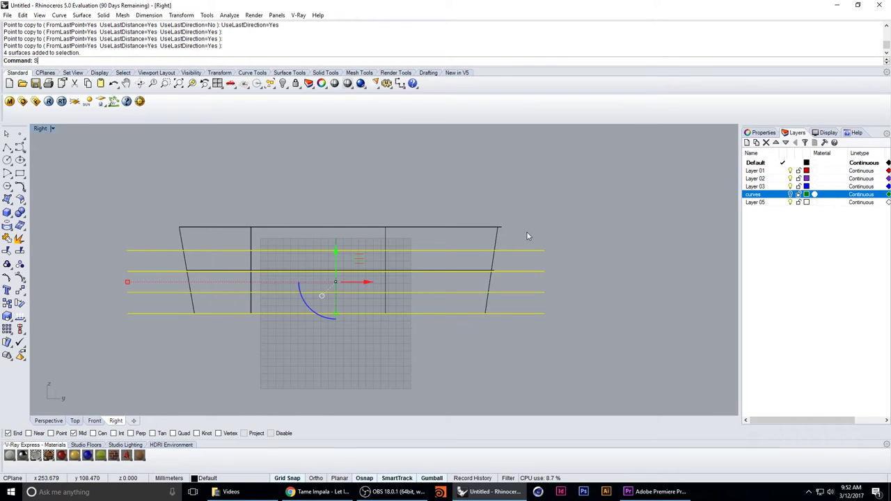
{"action": "key", "text": "Return"}
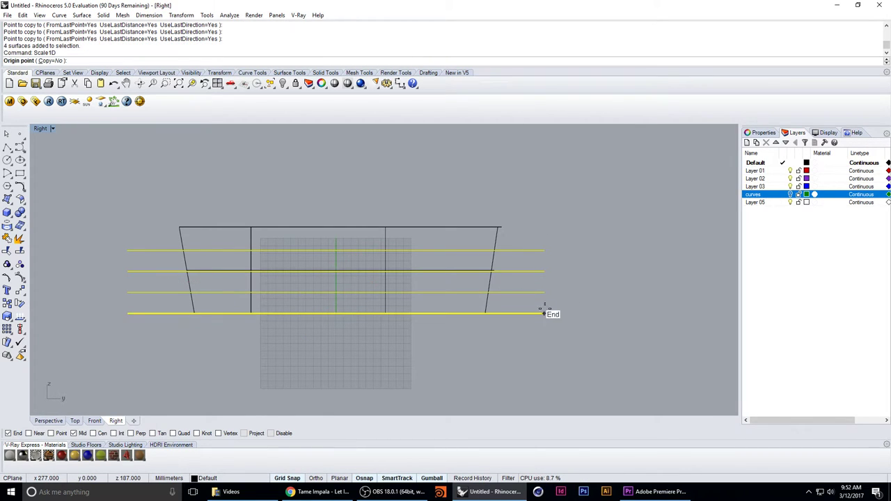
{"action": "left_click", "coordinate": [542, 314]}
{"action": "left_click", "coordinate": [546, 252]}
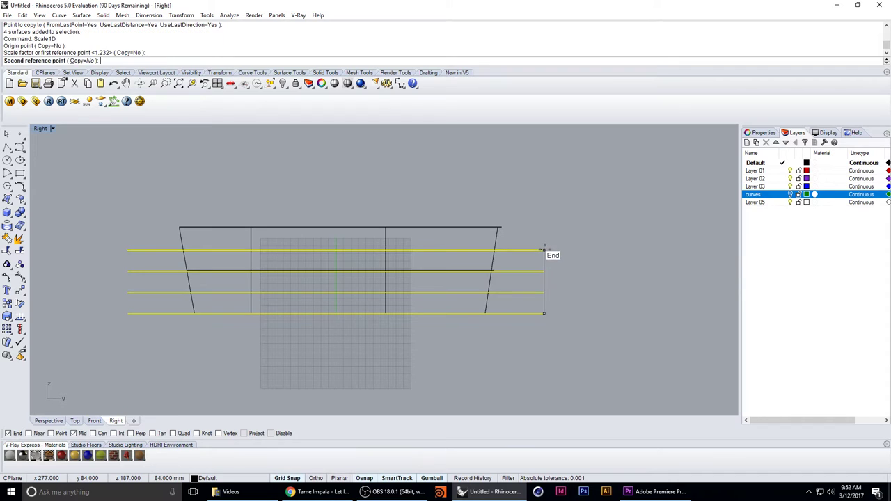
{"action": "left_click", "coordinate": [28, 433]}
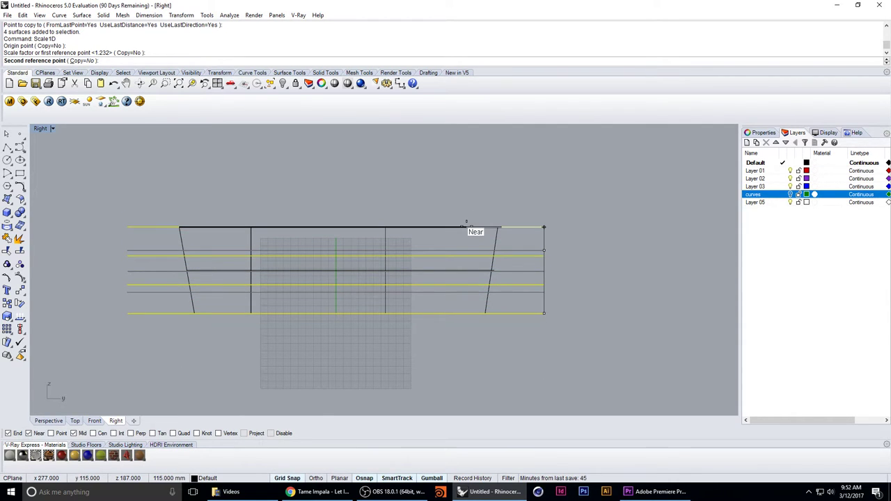
{"action": "left_click", "coordinate": [466, 225]}
Delete the topmost and bottommost planes, keeping the two middle ones
{"action": "left_click", "coordinate": [48, 421]}
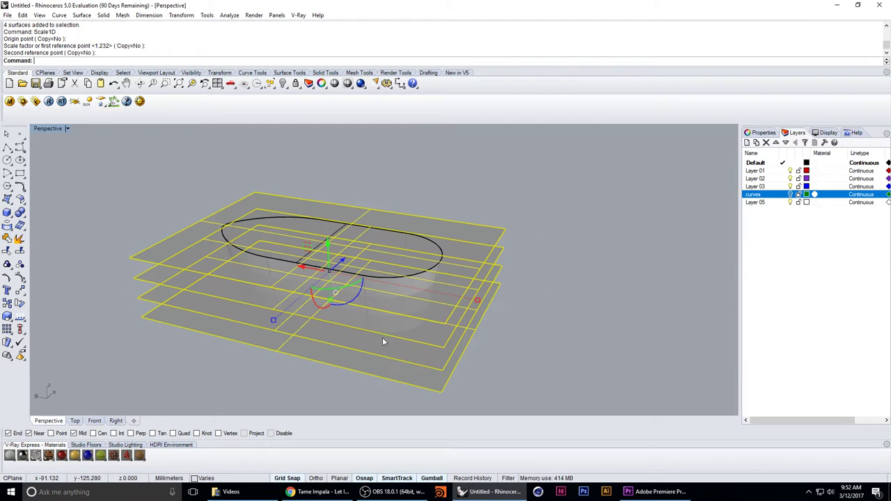
{"action": "left_click", "coordinate": [536, 318]}
{"action": "left_click", "coordinate": [503, 235]}
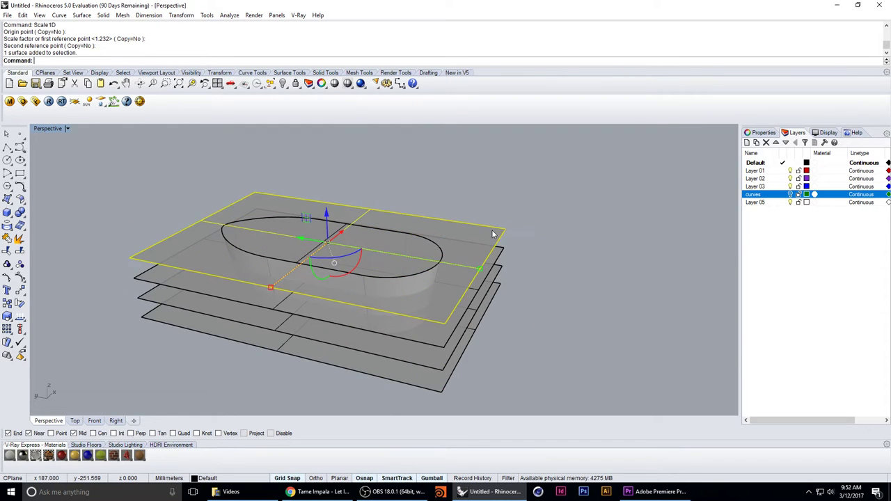
{"action": "key", "text": "Delete"}
{"action": "left_click", "coordinate": [498, 291]}
{"action": "key", "text": "Delete"}
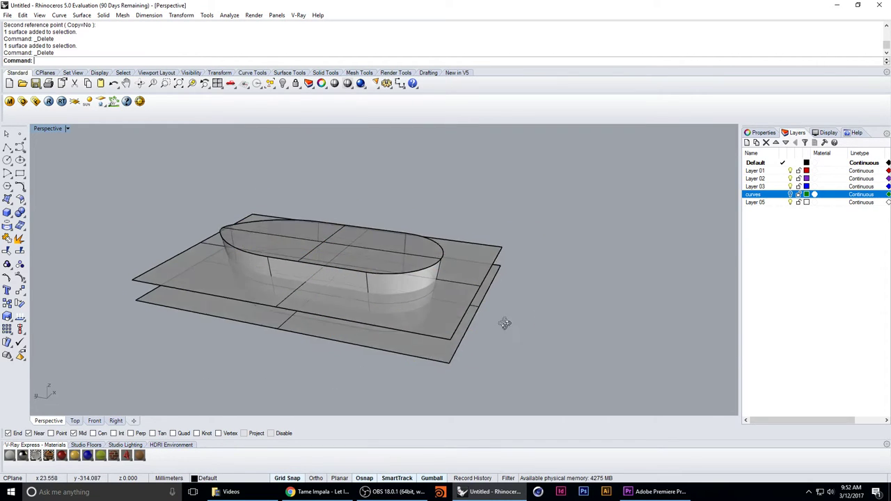
Split the hull solid with the two remaining planes using BooleanSplit, and delete the cutting planes
{"action": "right_click_drag", "start_coordinate": [508, 322], "coordinate": [516, 300]}
{"action": "type", "text": "BooleanDifference"}
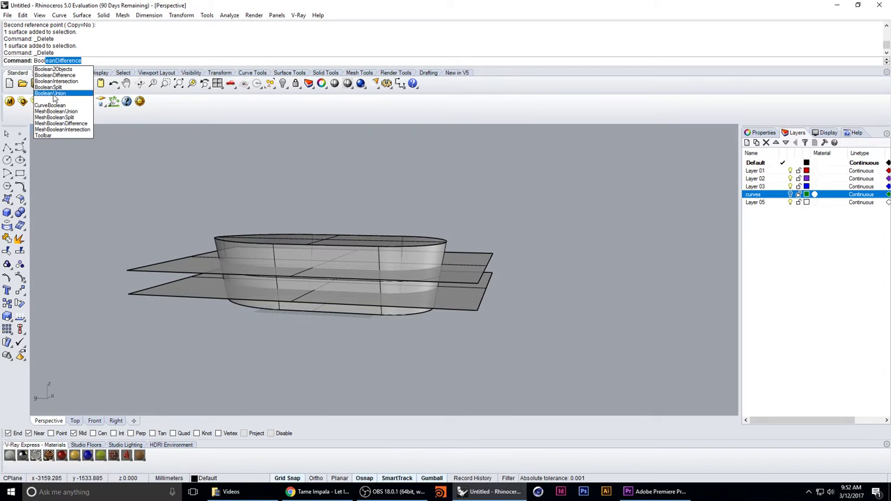
{"action": "left_click", "coordinate": [49, 87]}
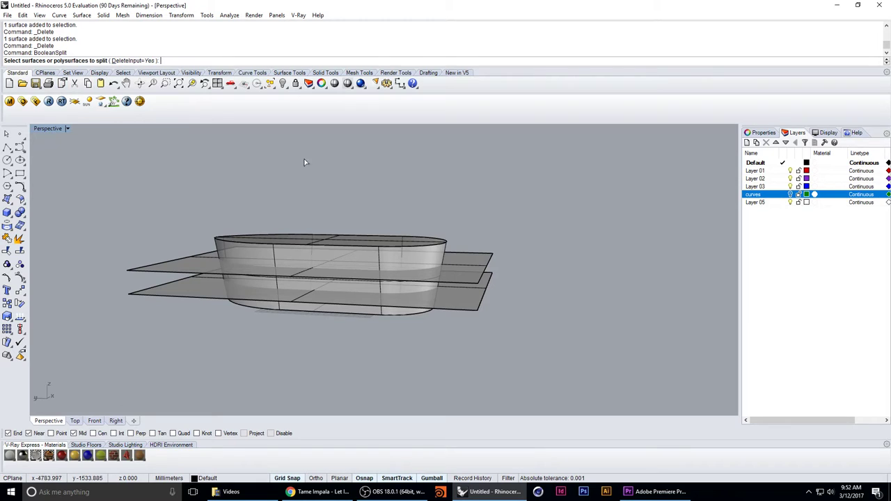
{"action": "left_click", "coordinate": [426, 259]}
{"action": "key", "text": "Return"}
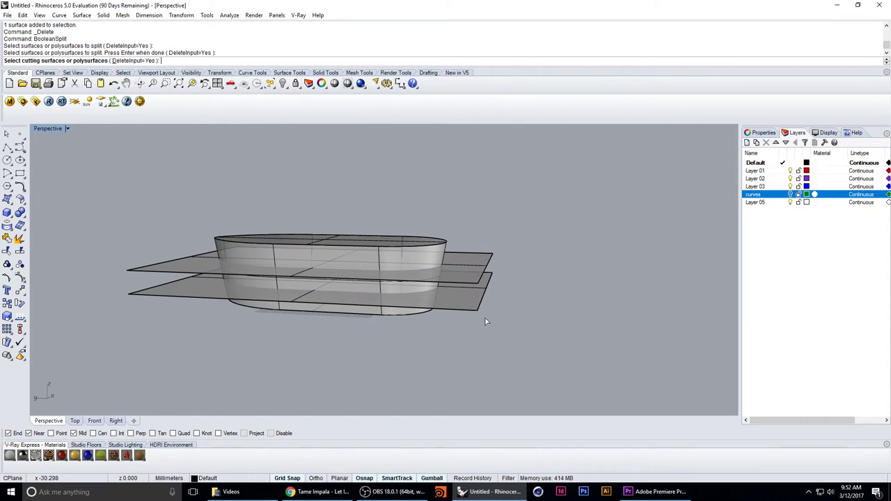
{"action": "left_click_drag", "start_coordinate": [470, 260], "coordinate": [478, 247]}
{"action": "key", "text": "Return"}
{"action": "key", "text": "Delete"}
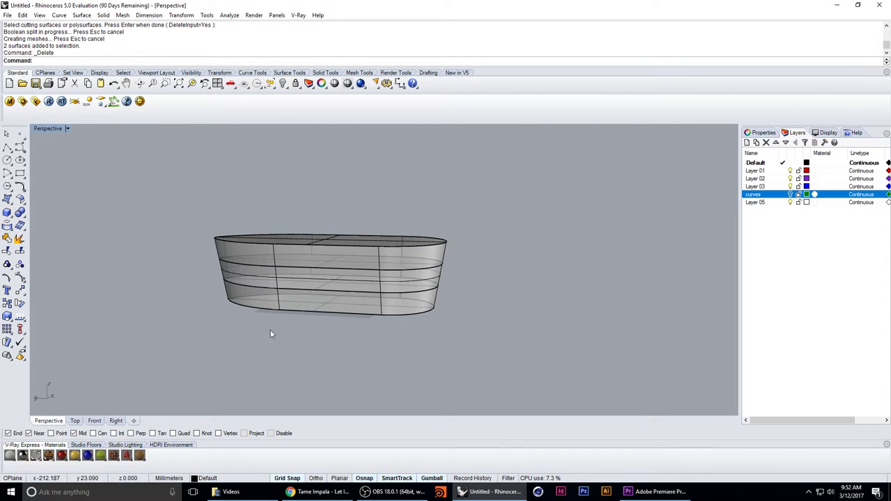
Draw an upright rectangle centred on the origin in the right view, narrower than the hull and rising above its top edge
{"action": "right_click_drag", "start_coordinate": [270, 329], "coordinate": [202, 396]}
{"action": "left_click", "coordinate": [117, 420]}
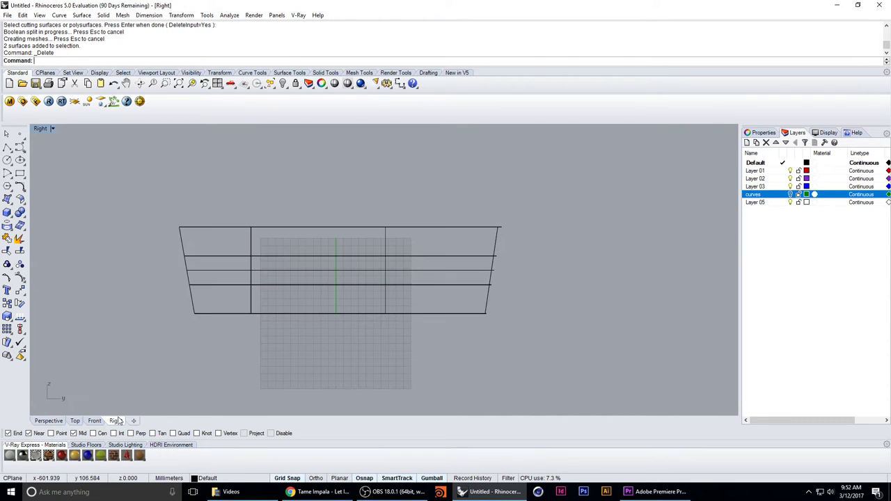
{"action": "scroll", "coordinate": [210, 358], "scroll_direction": "down", "scroll_amount": 4}
{"action": "right_click_drag", "start_coordinate": [263, 344], "coordinate": [235, 344]}
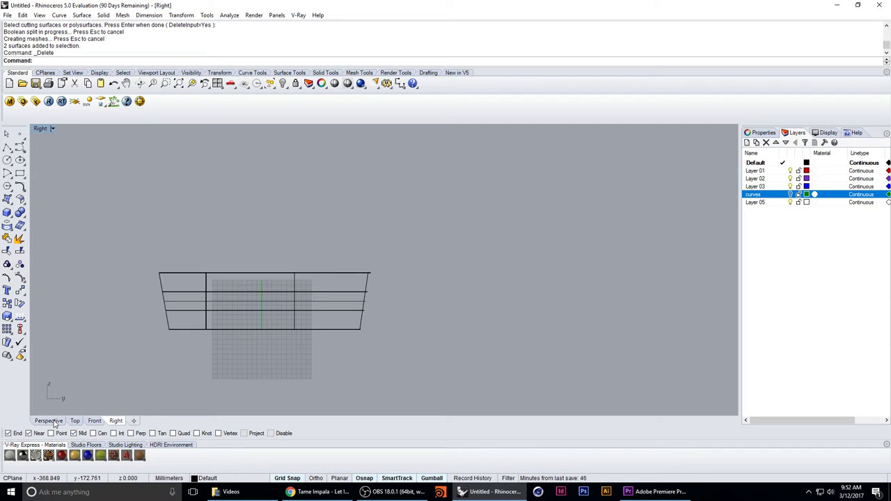
{"action": "type", "text": "Rectangle"}
{"action": "key", "text": "Return"}
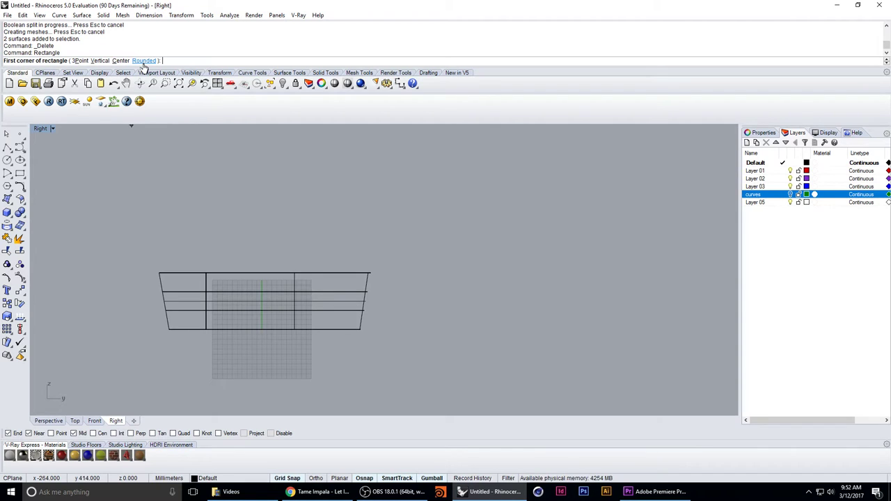
{"action": "left_click", "coordinate": [120, 61]}
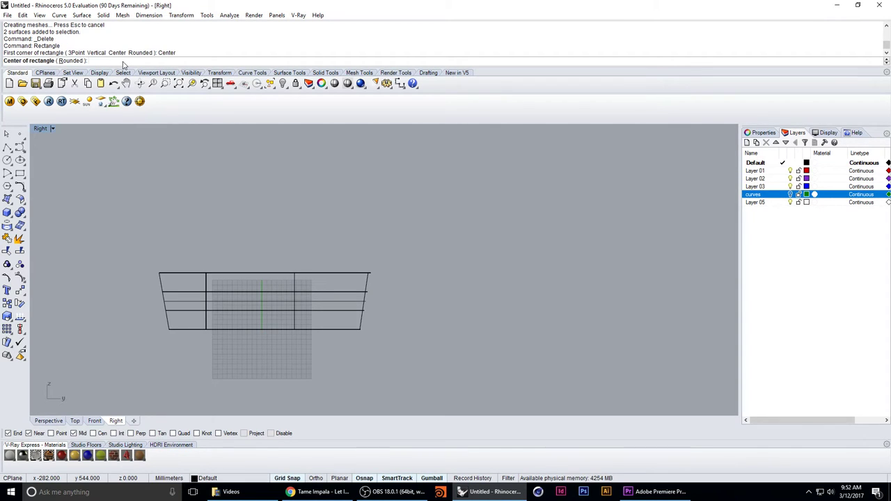
{"action": "type", "text": "0"}
{"action": "key", "text": "Return"}
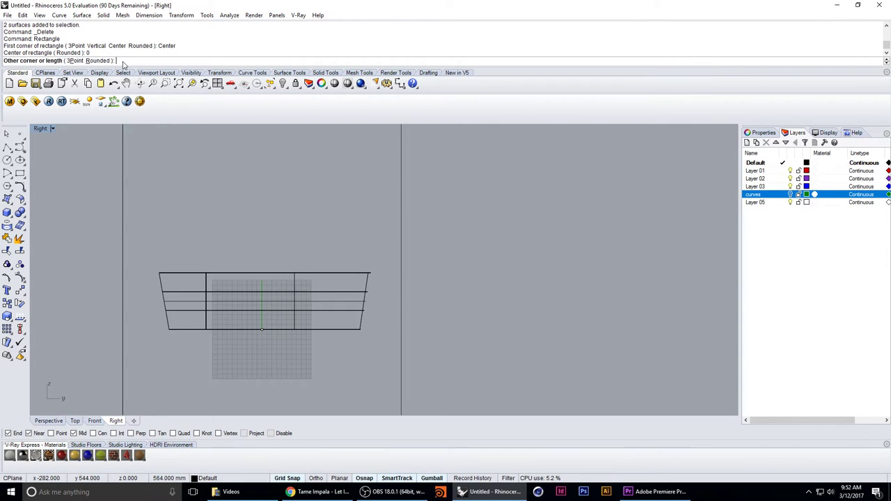
{"action": "left_click", "coordinate": [217, 250]}
Select the new rectangle in the perspective view and turn on its control points
{"action": "left_click", "coordinate": [56, 421]}
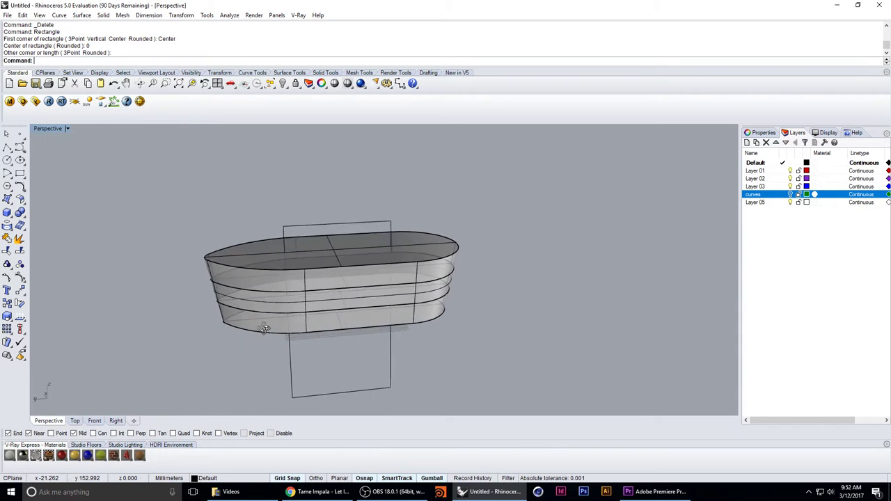
{"action": "right_click_drag", "start_coordinate": [265, 328], "coordinate": [255, 298]}
{"action": "left_click", "coordinate": [297, 222]}
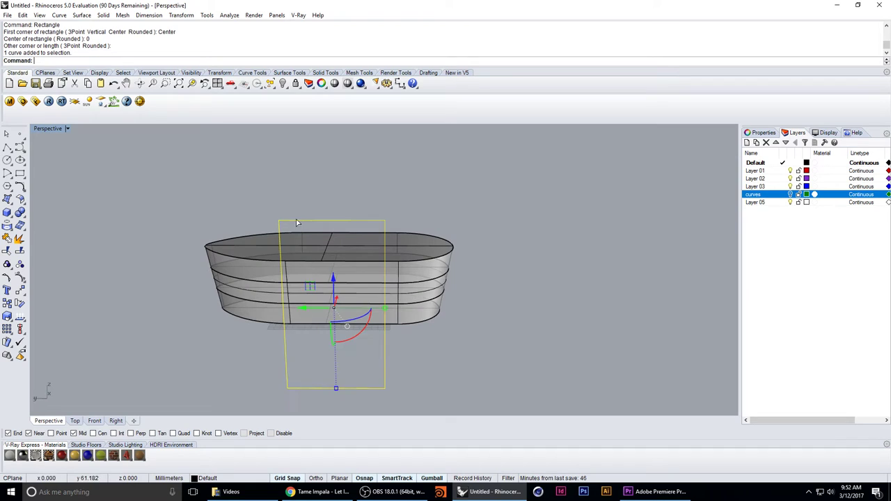
{"action": "key", "text": "F10"}
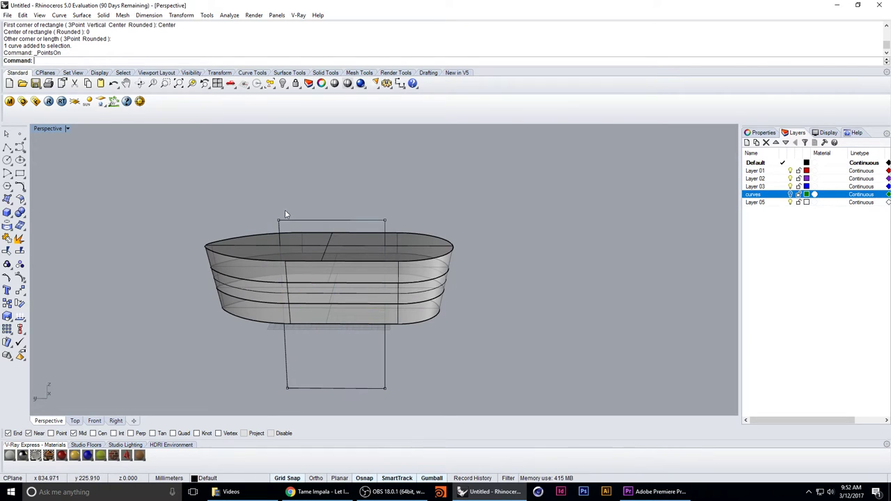
Flare the rectangle into a trapezoid by spreading its two upper control points outward, and turn the control points off
{"action": "left_click", "coordinate": [384, 221]}
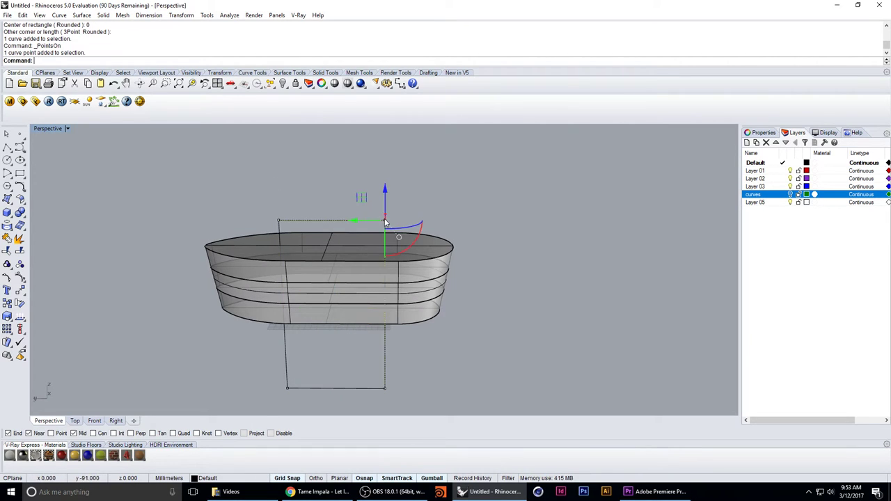
{"action": "left_click", "coordinate": [278, 221], "text": "shift"}
{"action": "left_click_drag", "start_coordinate": [378, 225], "coordinate": [401, 222]}
{"action": "right_click_drag", "start_coordinate": [385, 207], "coordinate": [412, 213]}
{"action": "key", "text": "F11"}
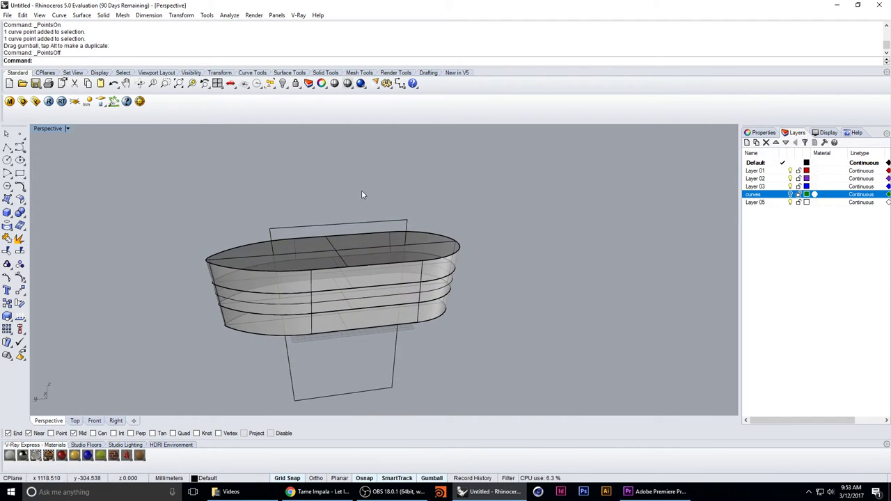
Extrude the trapezoid as a solid to both sides, about 164 mm each way, so it passes through the full hull width
{"action": "type", "text": "ex"}
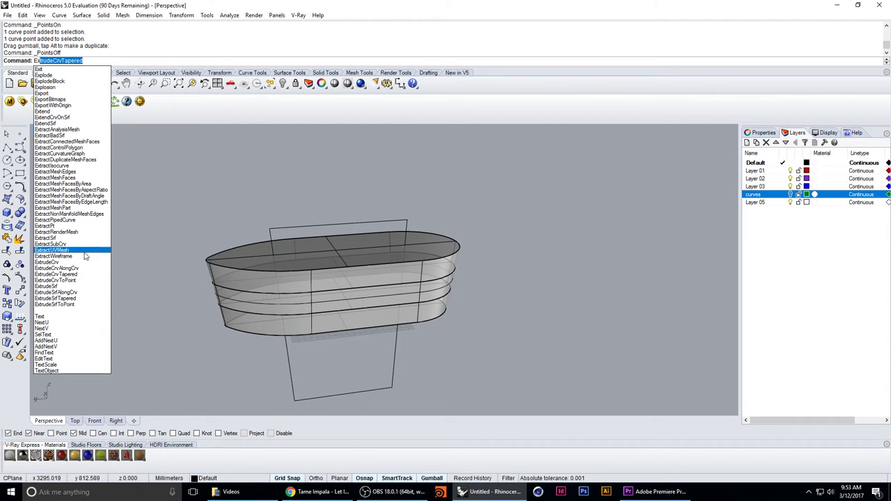
{"action": "left_click", "coordinate": [66, 262]}
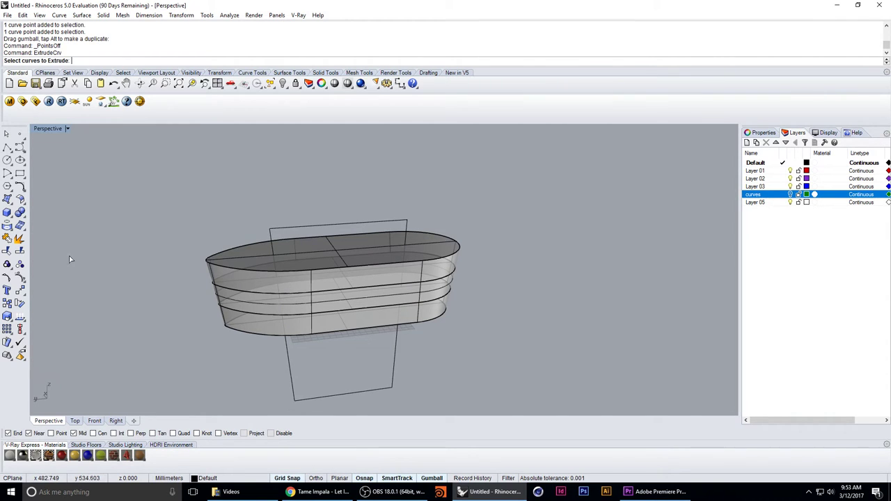
{"action": "left_click", "coordinate": [287, 233]}
{"action": "key", "text": "Return"}
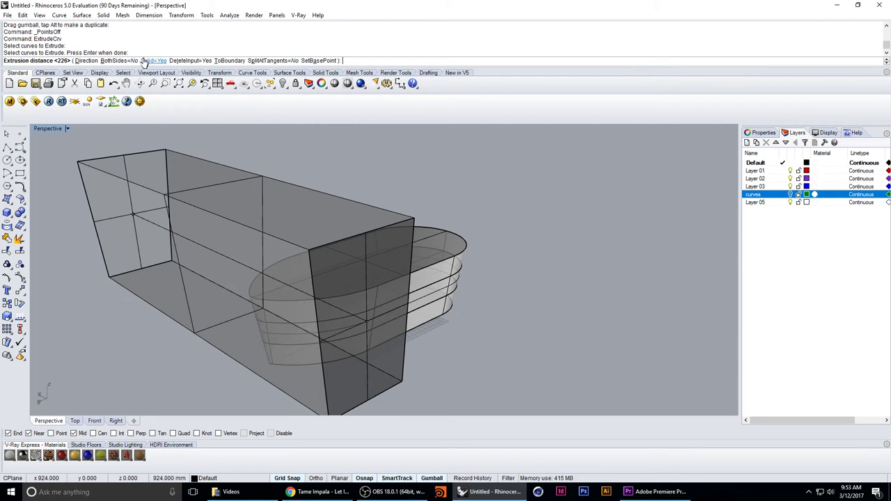
{"action": "left_click", "coordinate": [119, 62]}
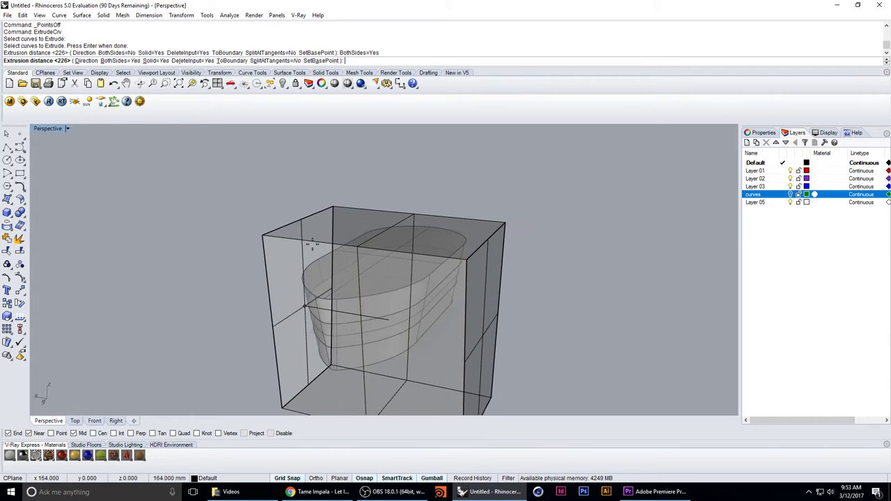
{"action": "left_click", "coordinate": [313, 245]}
Subtract the extruded block from the top hull layer with BooleanDifference, with DeleteInput set to Yes
{"action": "right_click_drag", "start_coordinate": [313, 244], "coordinate": [324, 301]}
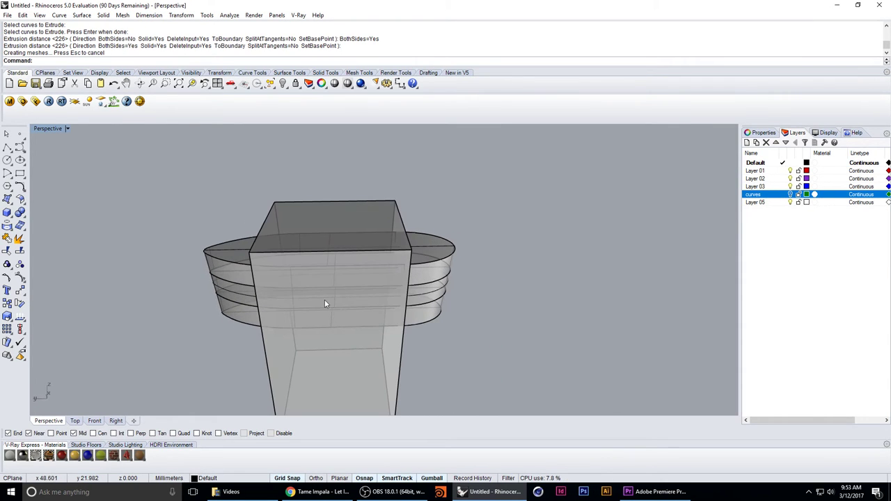
{"action": "type", "text": "BooleanDifference"}
{"action": "key", "text": "Return"}
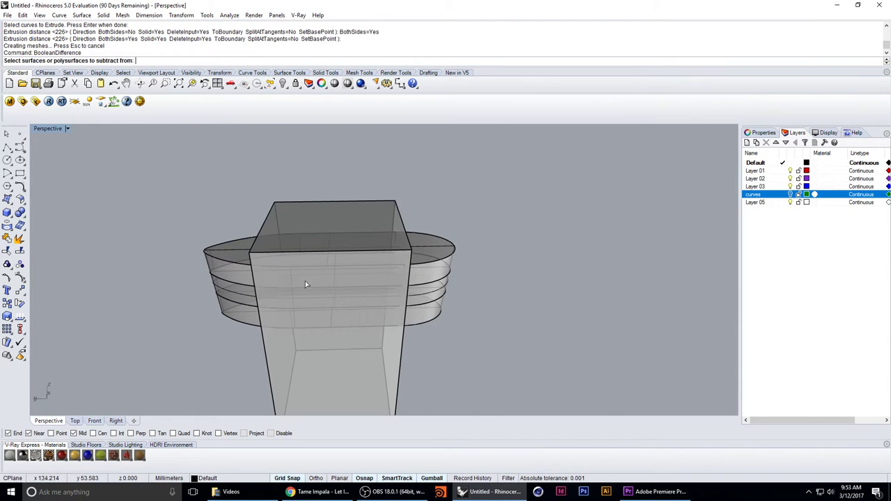
{"action": "left_click", "coordinate": [430, 256]}
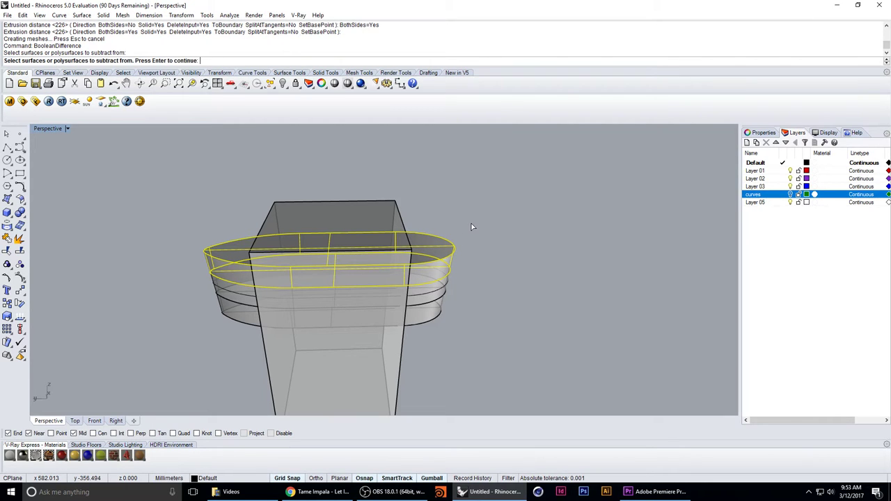
{"action": "key", "text": "Return"}
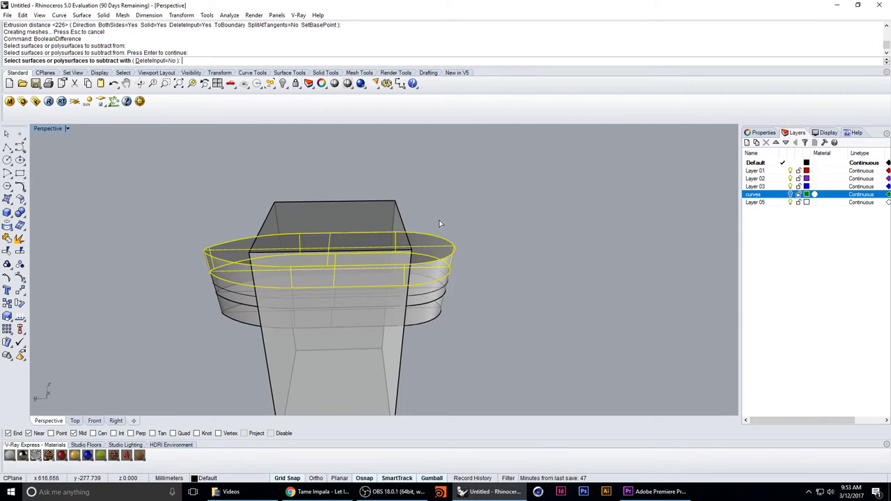
{"action": "left_click", "coordinate": [156, 60]}
{"action": "left_click", "coordinate": [287, 202]}
{"action": "key", "text": "Return"}
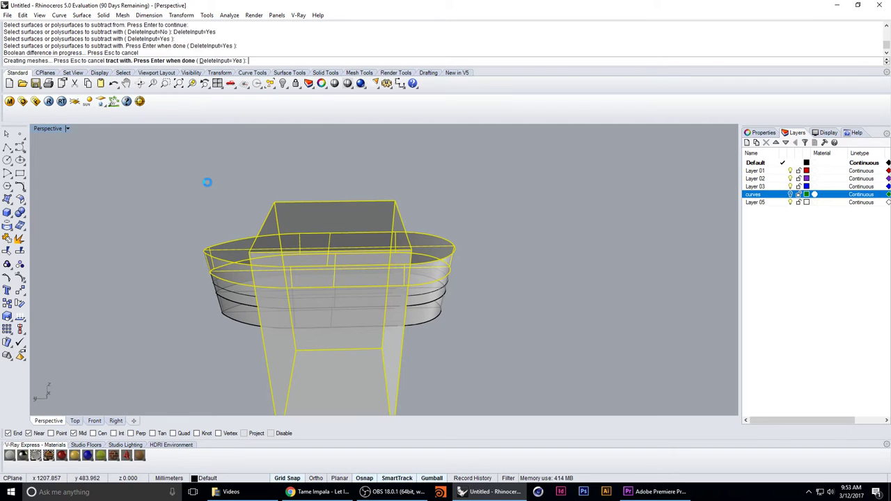
Raise the construction plane by elevation to the level of the deck between the two raised ends
{"action": "right_click_drag", "start_coordinate": [207, 228], "coordinate": [217, 301]}
{"action": "right_click_drag", "start_coordinate": [264, 369], "coordinate": [283, 367]}
{"action": "type", "text": "CP"}
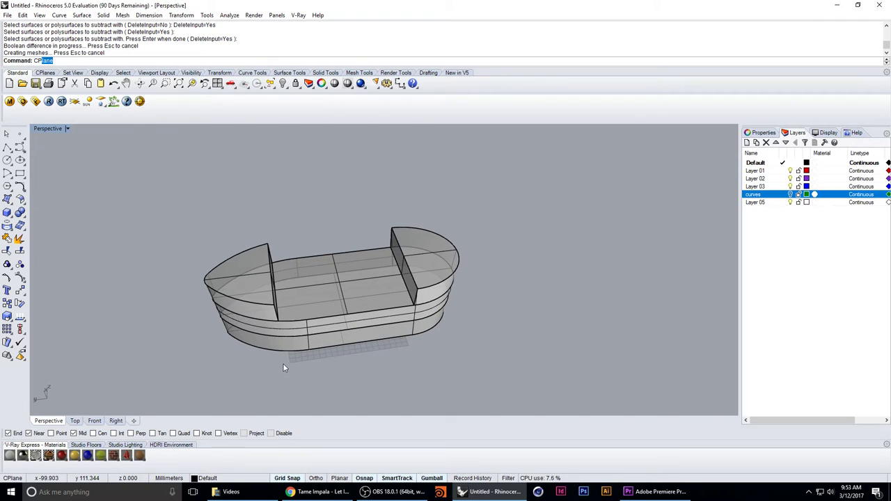
{"action": "key", "text": "Return"}
{"action": "left_click", "coordinate": [146, 62]}
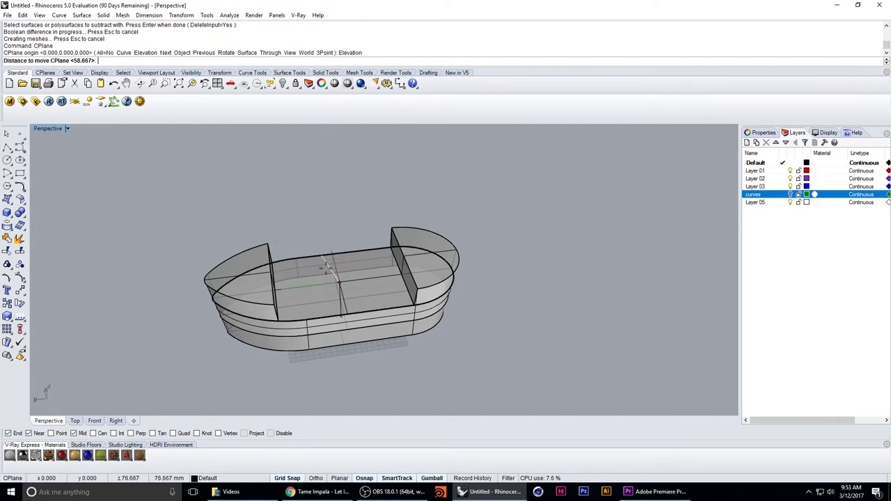
{"action": "left_click", "coordinate": [328, 255]}
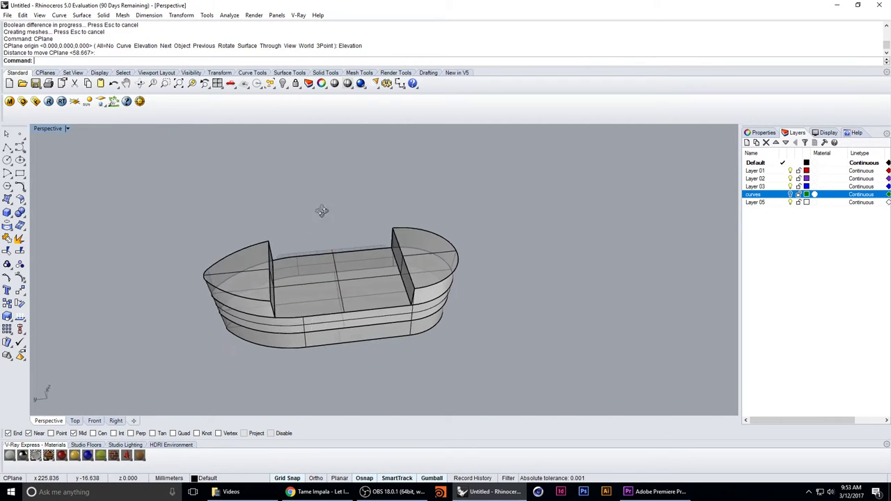
Draw a rectangle of about 144 by 112 mm on the deck, centred on the construction plane origin 0
{"action": "mouse_move", "coordinate": [323, 212]}
{"action": "right_mouse_down"}
{"action": "mouse_move", "coordinate": [342, 179]}
{"action": "mouse_move", "coordinate": [386, 220]}
{"action": "mouse_move", "coordinate": [313, 196]}
{"action": "mouse_move", "coordinate": [325, 173]}
{"action": "mouse_move", "coordinate": [315, 228]}
{"action": "right_mouse_up"}
{"action": "type", "text": "re"}
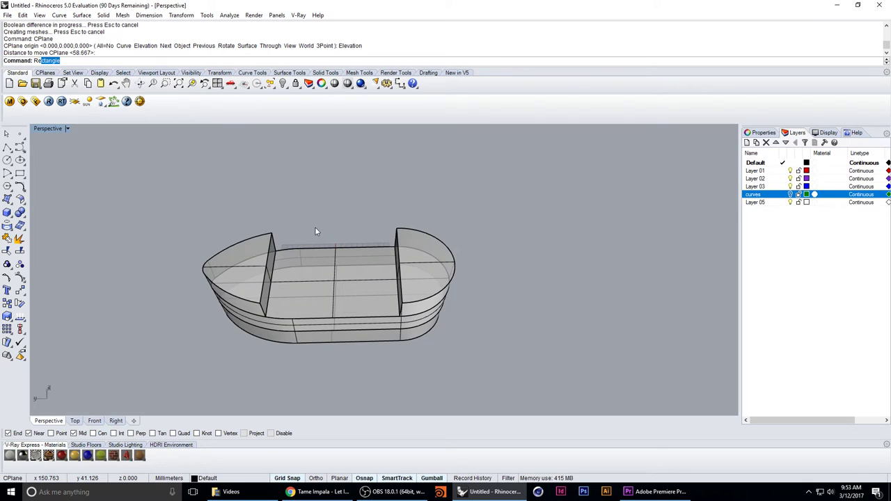
{"action": "key", "text": "Return"}
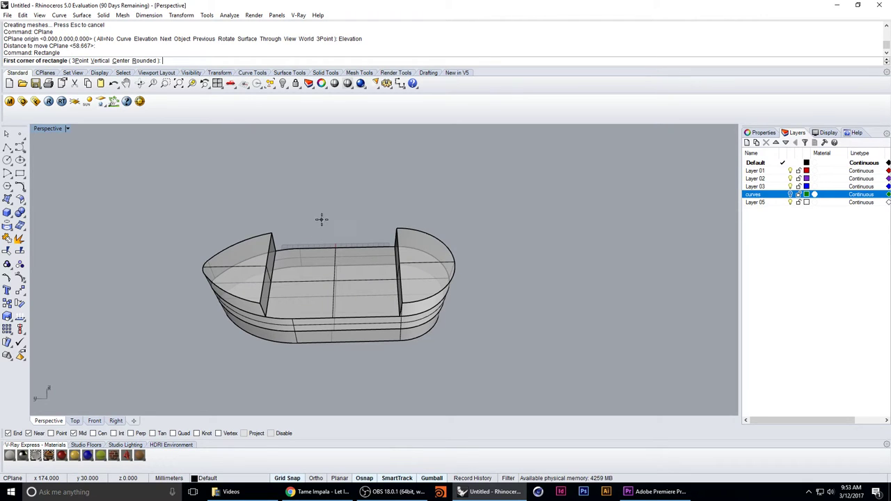
{"action": "left_click", "coordinate": [120, 61]}
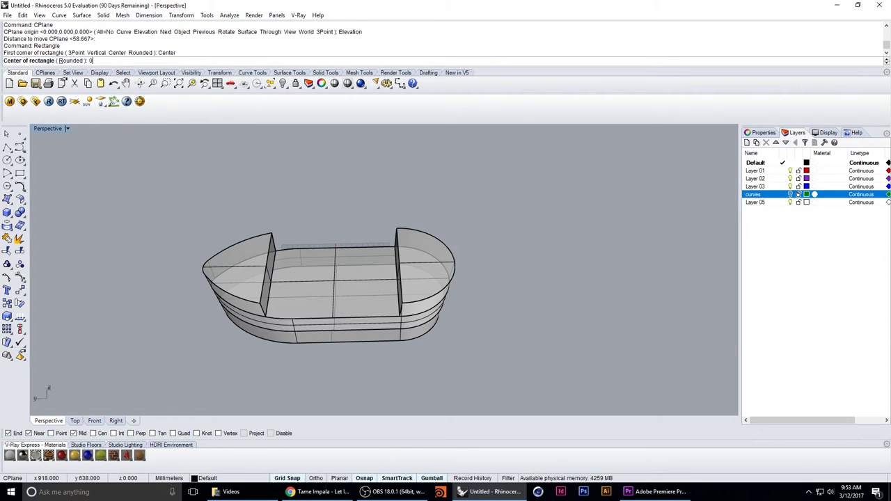
{"action": "type", "text": "0"}
{"action": "key", "text": "Return"}
{"action": "mouse_move", "coordinate": [309, 273]}
{"action": "right_mouse_down"}
{"action": "mouse_move", "coordinate": [302, 320]}
{"action": "mouse_move", "coordinate": [303, 276]}
{"action": "right_mouse_up"}
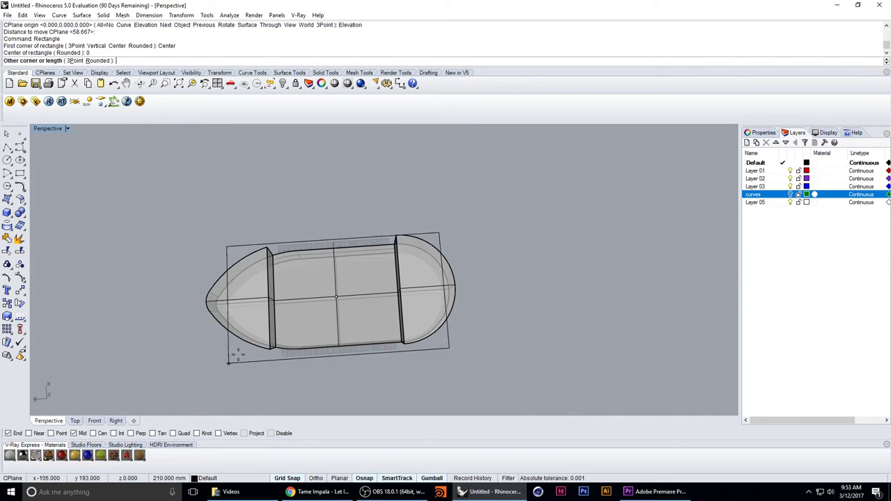
{"action": "left_click", "coordinate": [297, 331]}
Draw an arc between the two corners of the rectangle's short side nearest the pointed bow, bulging outward
{"action": "right_click_drag", "start_coordinate": [298, 341], "coordinate": [282, 343]}
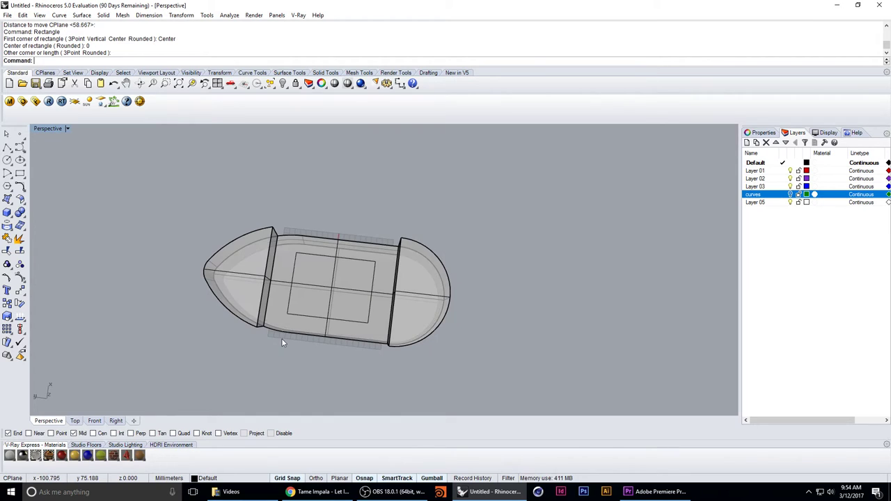
{"action": "type", "text": "arc"}
{"action": "key", "text": "Return"}
{"action": "left_click", "coordinate": [89, 60]}
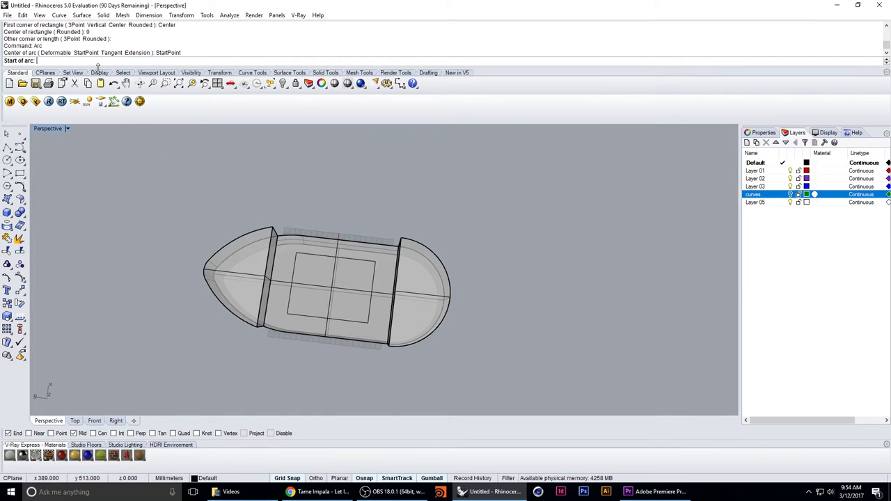
{"action": "left_click", "coordinate": [296, 253]}
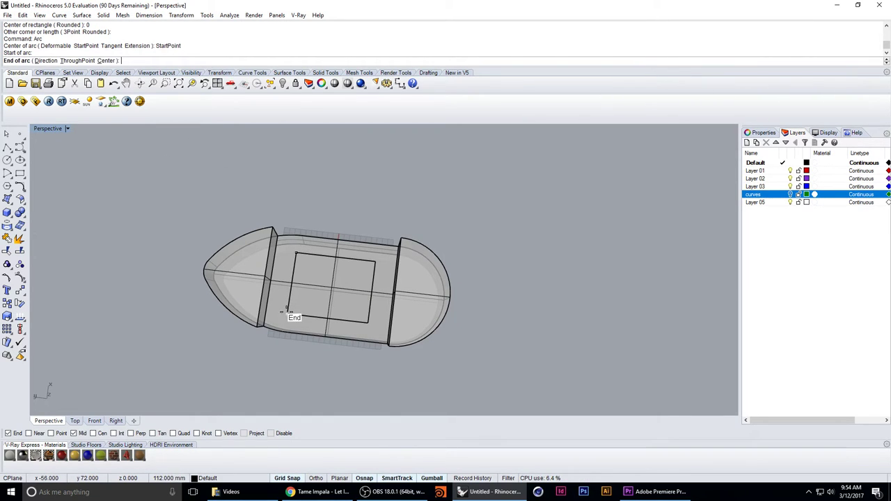
{"action": "left_click", "coordinate": [286, 312]}
{"action": "left_click", "coordinate": [279, 287]}
Mirror a copy of the arc to the rectangle's opposite short side, using a mirror plane through the origin 0
{"action": "right_click_drag", "start_coordinate": [279, 287], "coordinate": [303, 291]}
{"action": "left_click", "coordinate": [292, 284]}
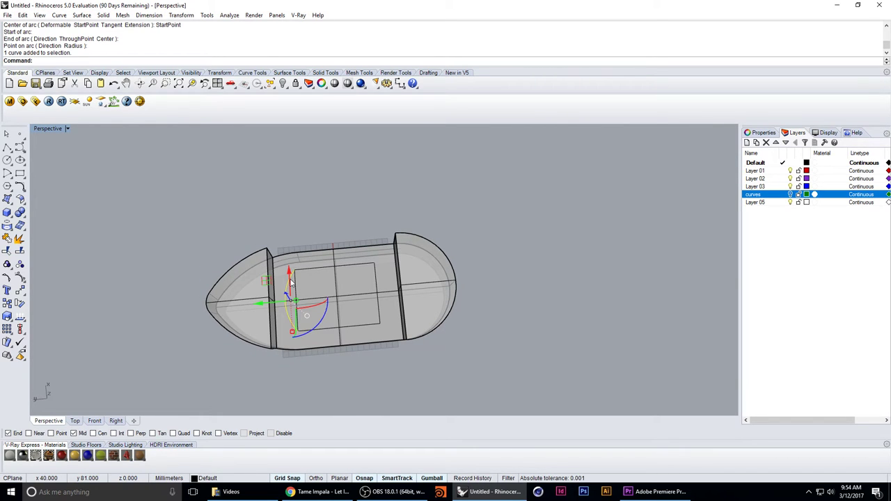
{"action": "type", "text": "Mirror"}
{"action": "key", "text": "Return"}
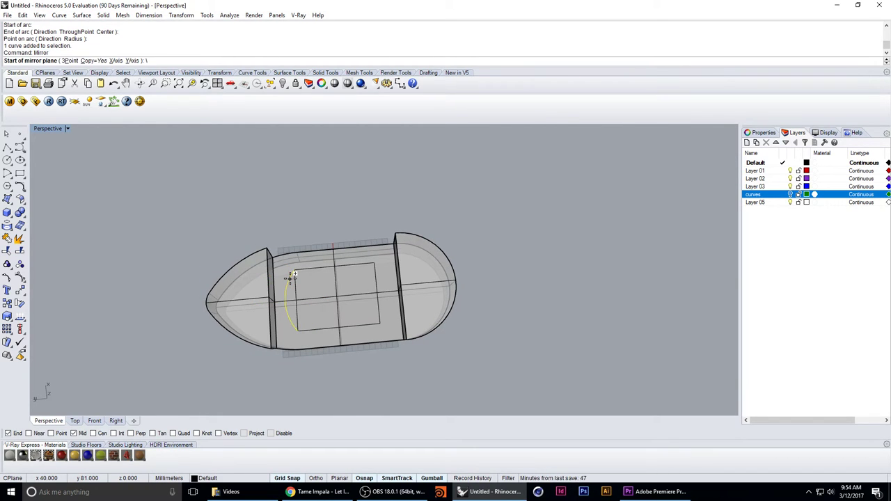
{"action": "type", "text": "0"}
{"action": "key", "text": "Return"}
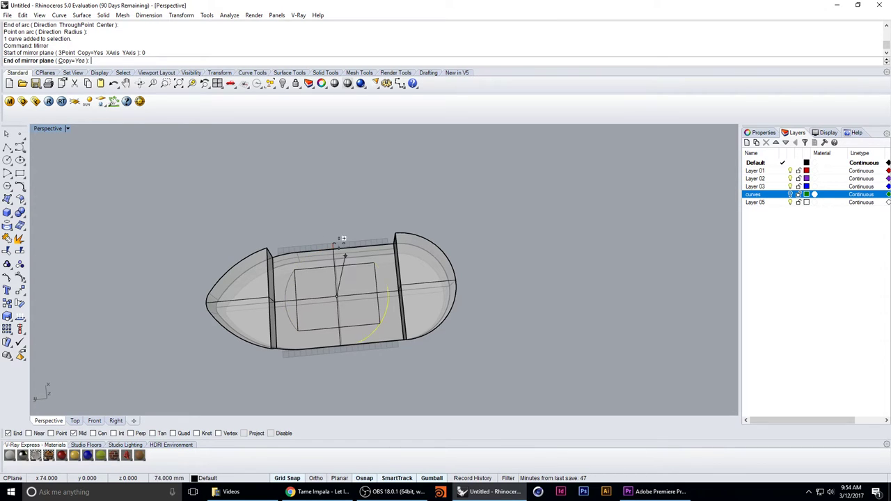
{"action": "left_click", "coordinate": [334, 267]}
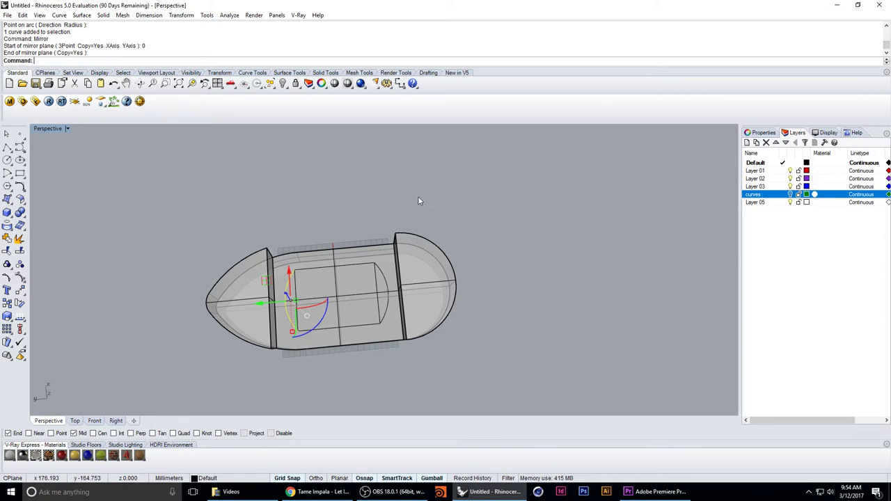
Move all four hull solids to Layer 02 and lock that layer
{"action": "right_click_drag", "start_coordinate": [419, 201], "coordinate": [446, 292]}
{"action": "left_click", "coordinate": [406, 266]}
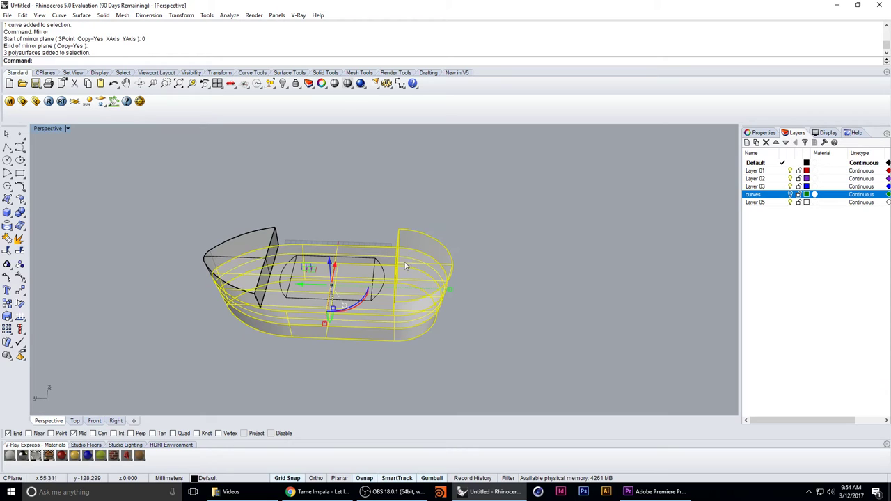
{"action": "left_click", "coordinate": [252, 239], "text": "shift"}
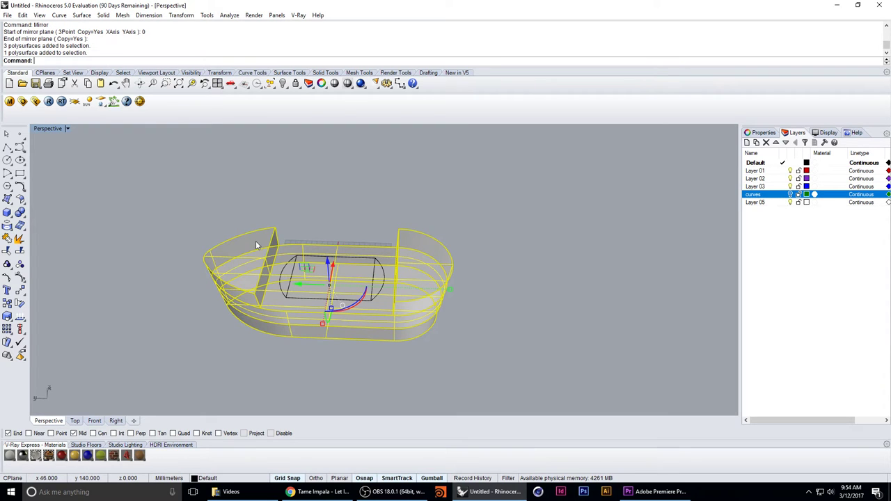
{"action": "left_click", "coordinate": [761, 180]}
{"action": "right_click", "coordinate": [759, 179]}
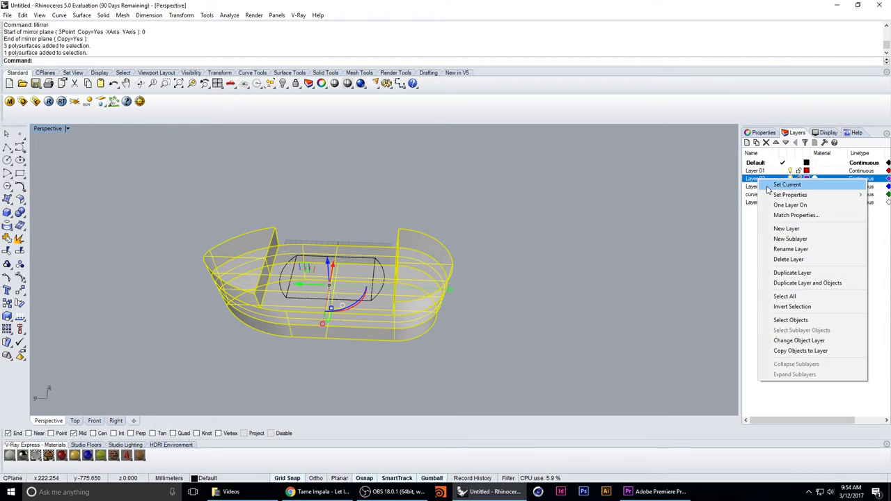
{"action": "left_click", "coordinate": [799, 340]}
{"action": "key", "text": "Escape"}
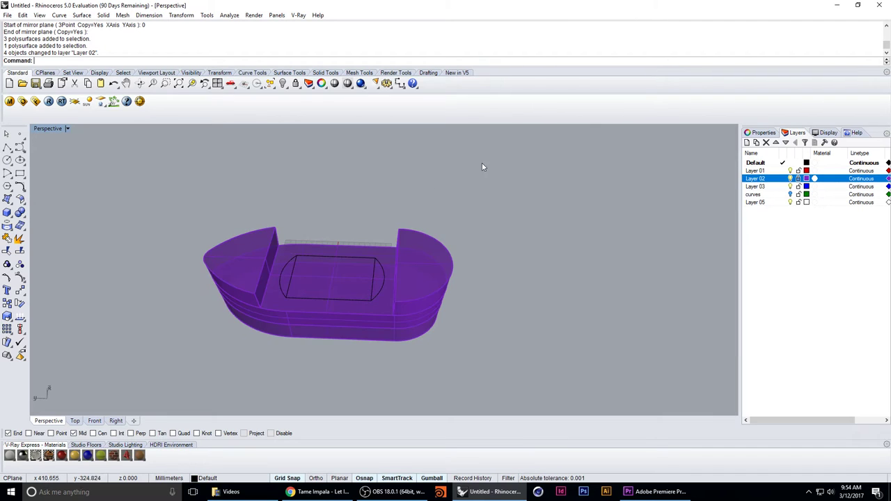
Trim away the rectangle's two short sides inside the arcs and join the remaining curves into one closed outline
{"action": "right_click_drag", "start_coordinate": [482, 163], "coordinate": [413, 294]}
{"action": "left_click_drag", "start_coordinate": [268, 266], "coordinate": [269, 267]}
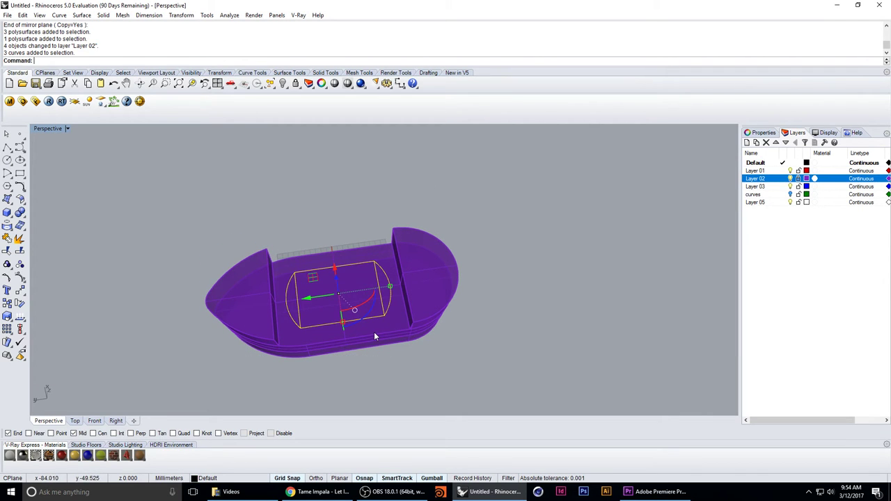
{"action": "type", "text": "trim"}
{"action": "key", "text": "Return"}
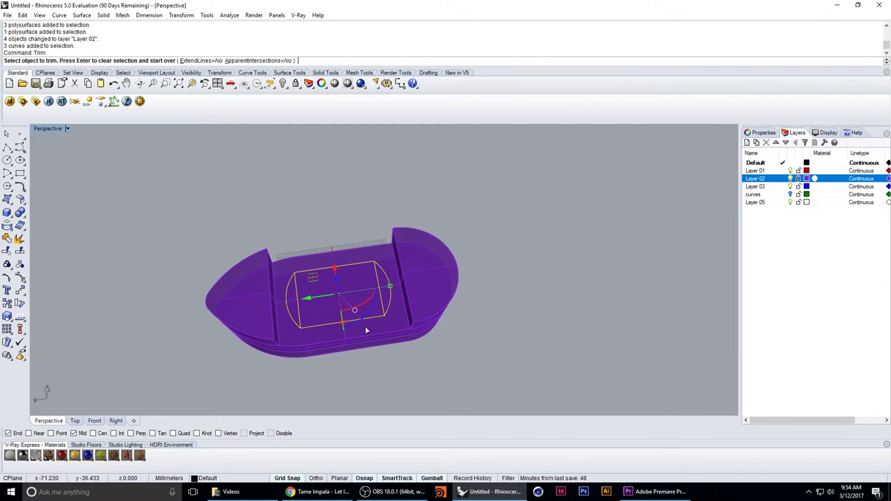
{"action": "left_click", "coordinate": [298, 289]}
{"action": "left_click", "coordinate": [384, 287]}
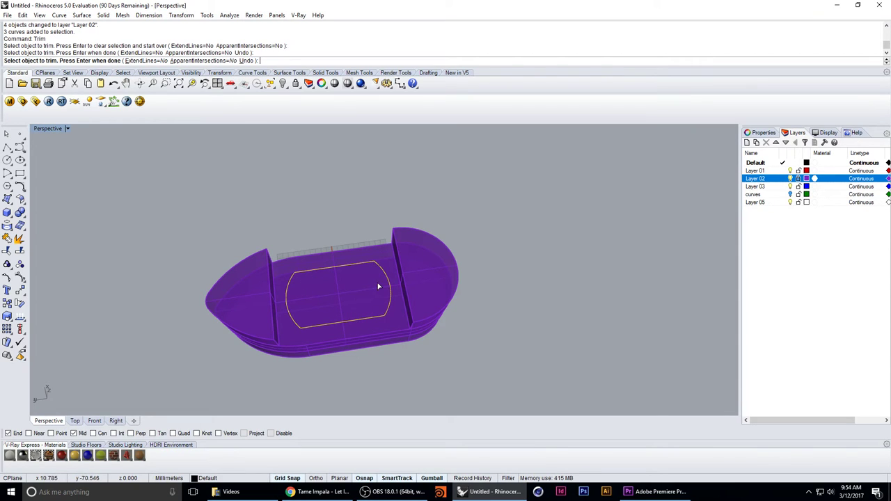
{"action": "left_click", "coordinate": [7, 239]}
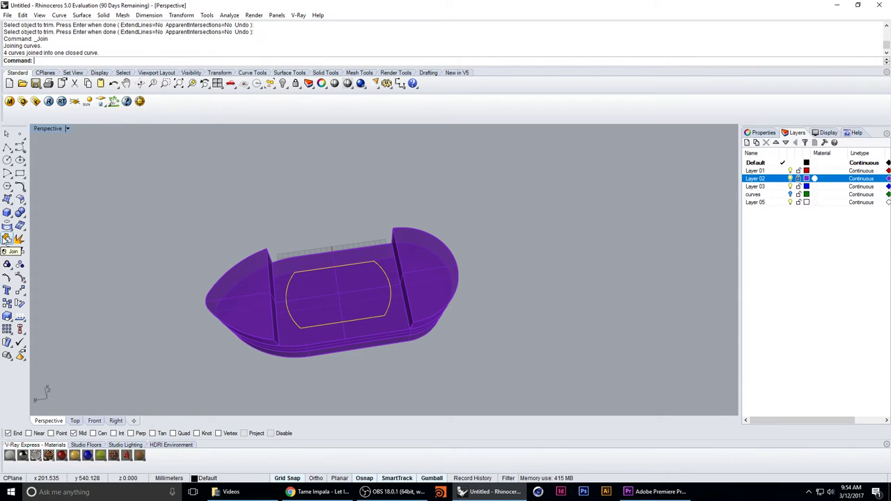
{"action": "left_click", "coordinate": [293, 185]}
Draw a circle with a radius of about 27 mm centred on the origin inside the deck outline, and select it
{"action": "right_click_drag", "start_coordinate": [295, 187], "coordinate": [359, 308]}
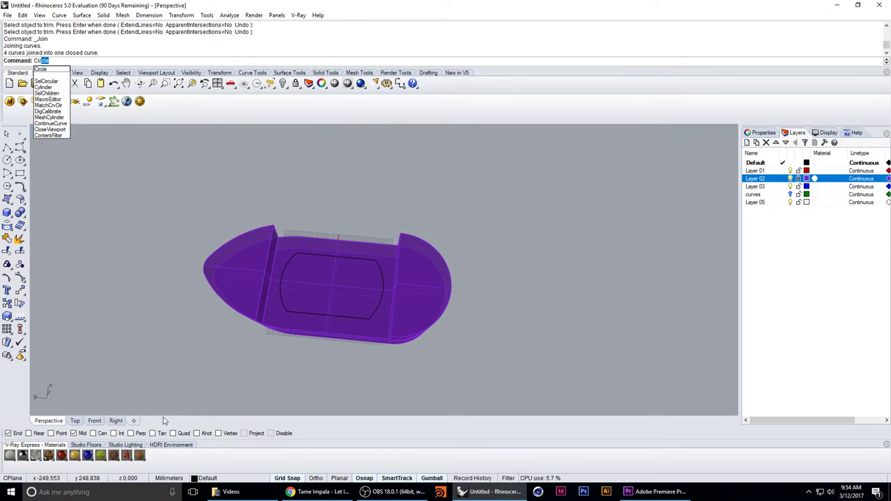
{"action": "key", "text": "Return"}
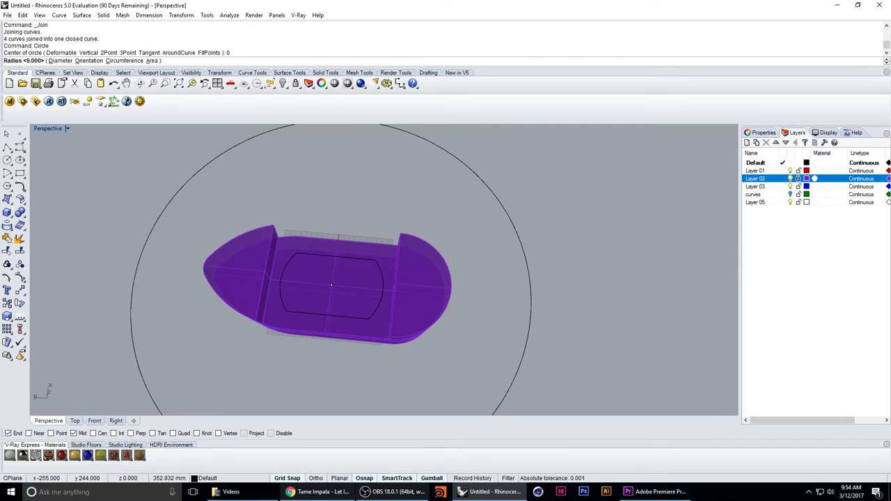
{"action": "left_click", "coordinate": [332, 285]}
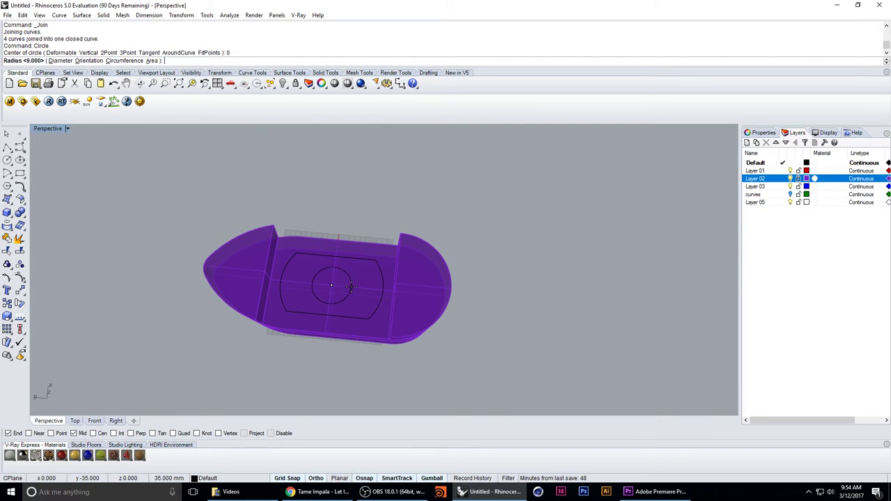
{"action": "left_click", "coordinate": [346, 287]}
{"action": "left_click", "coordinate": [347, 287]}
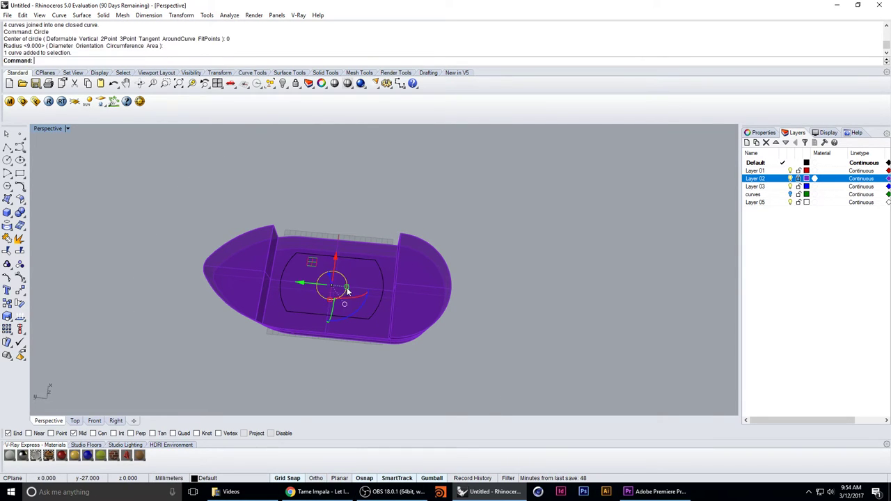